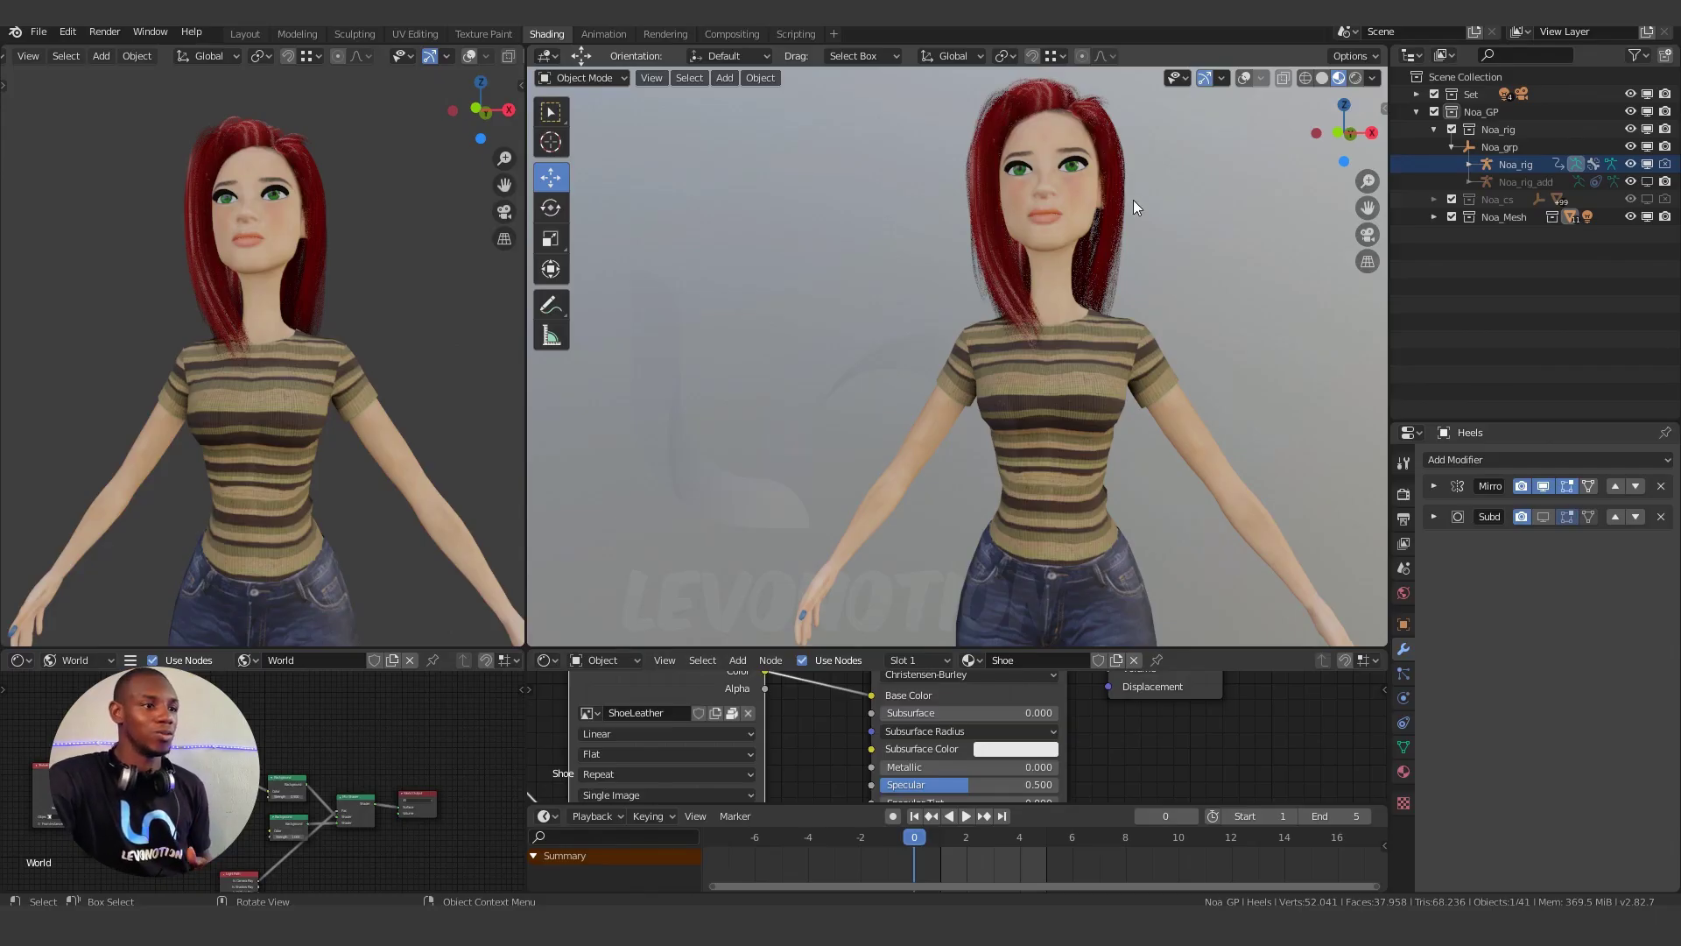
# Turn on the viewport overlays to show the rig controls and zoom in on the feet.
pyautogui.click(1247, 79)
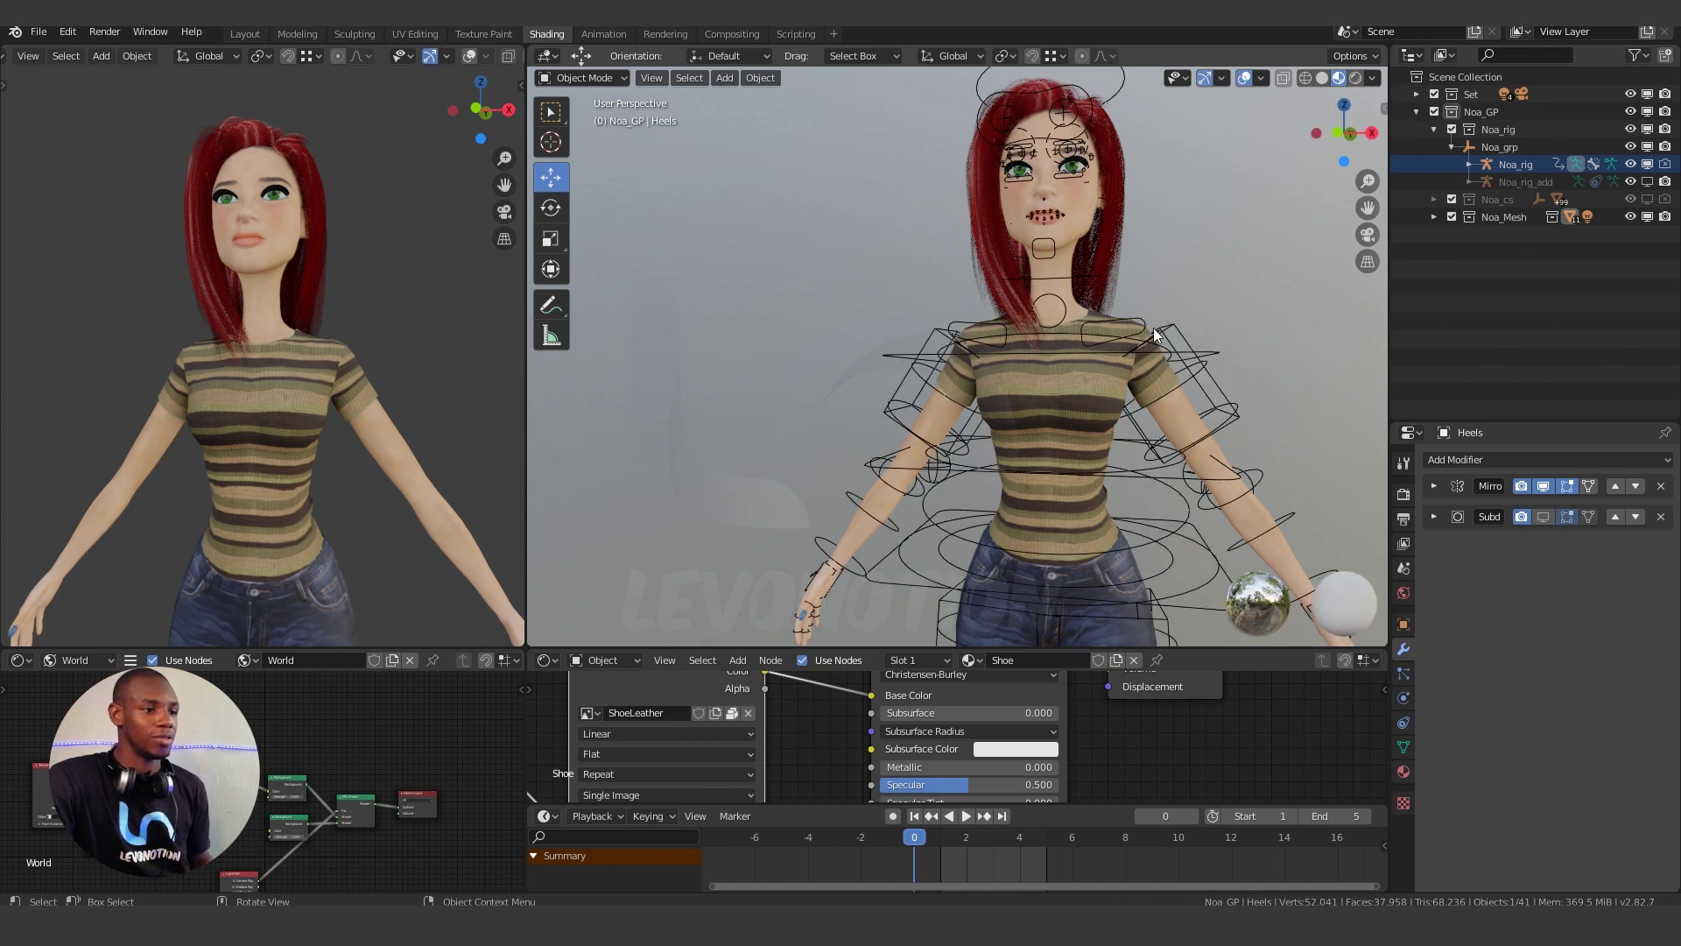
pyautogui.scroll(-5, 970, 372)
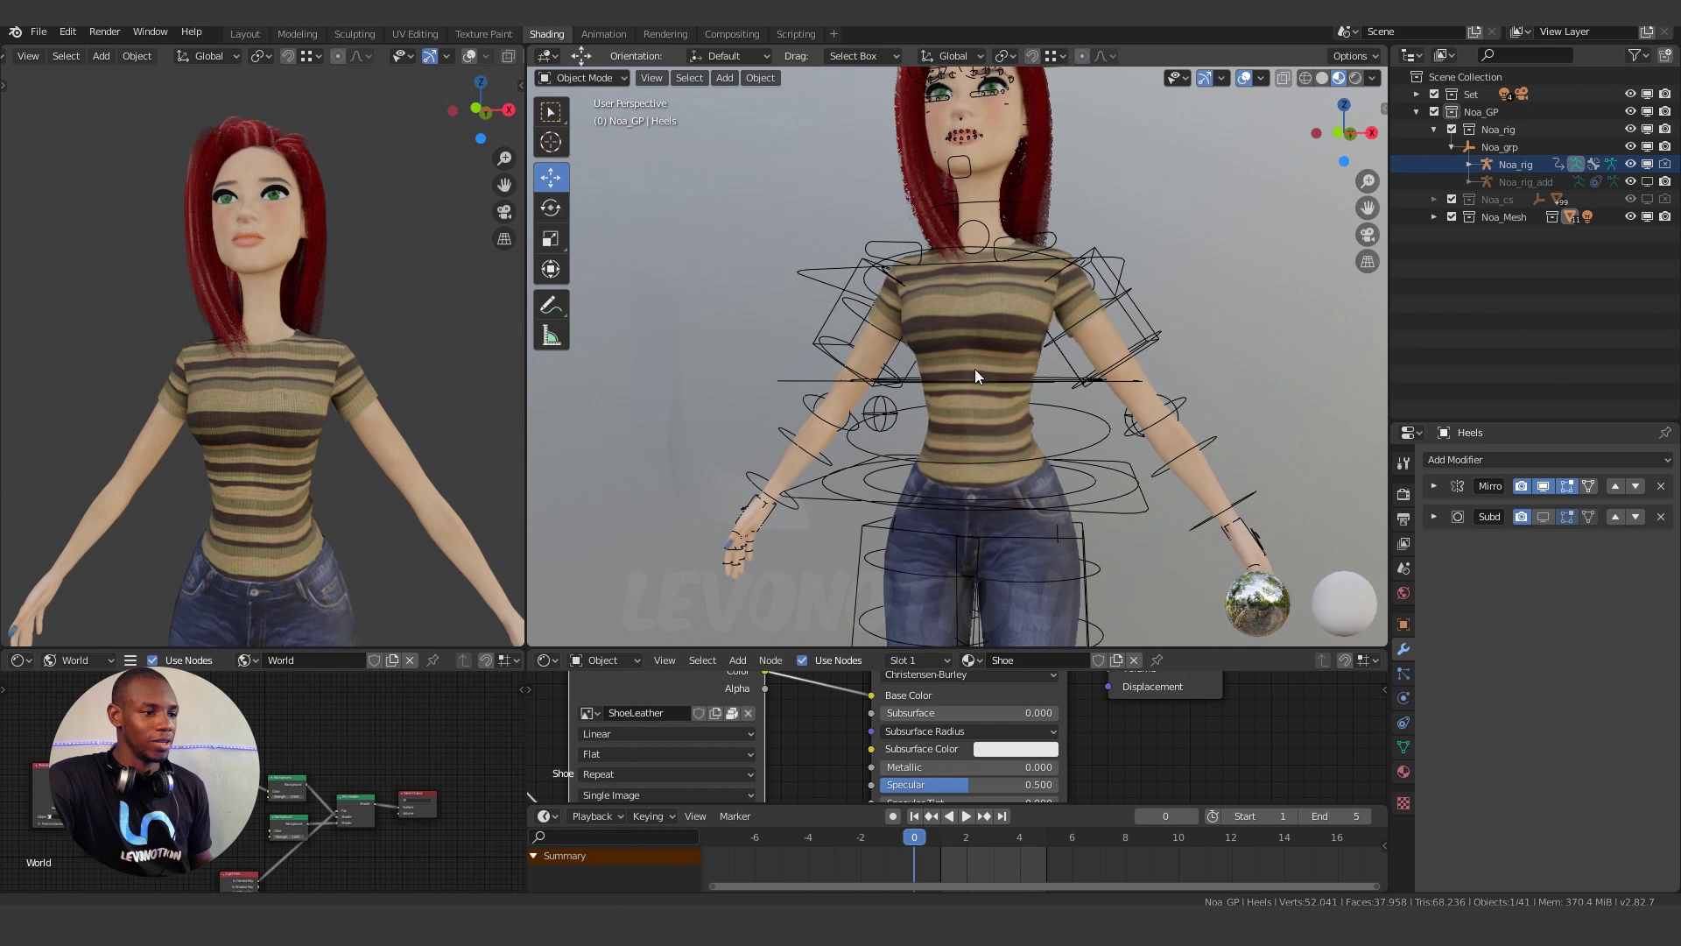
pyautogui.keyDown('shift'); pyautogui.scroll(-3, 1042, 440); pyautogui.keyUp('shift')
pyautogui.scroll(5, 958, 312)
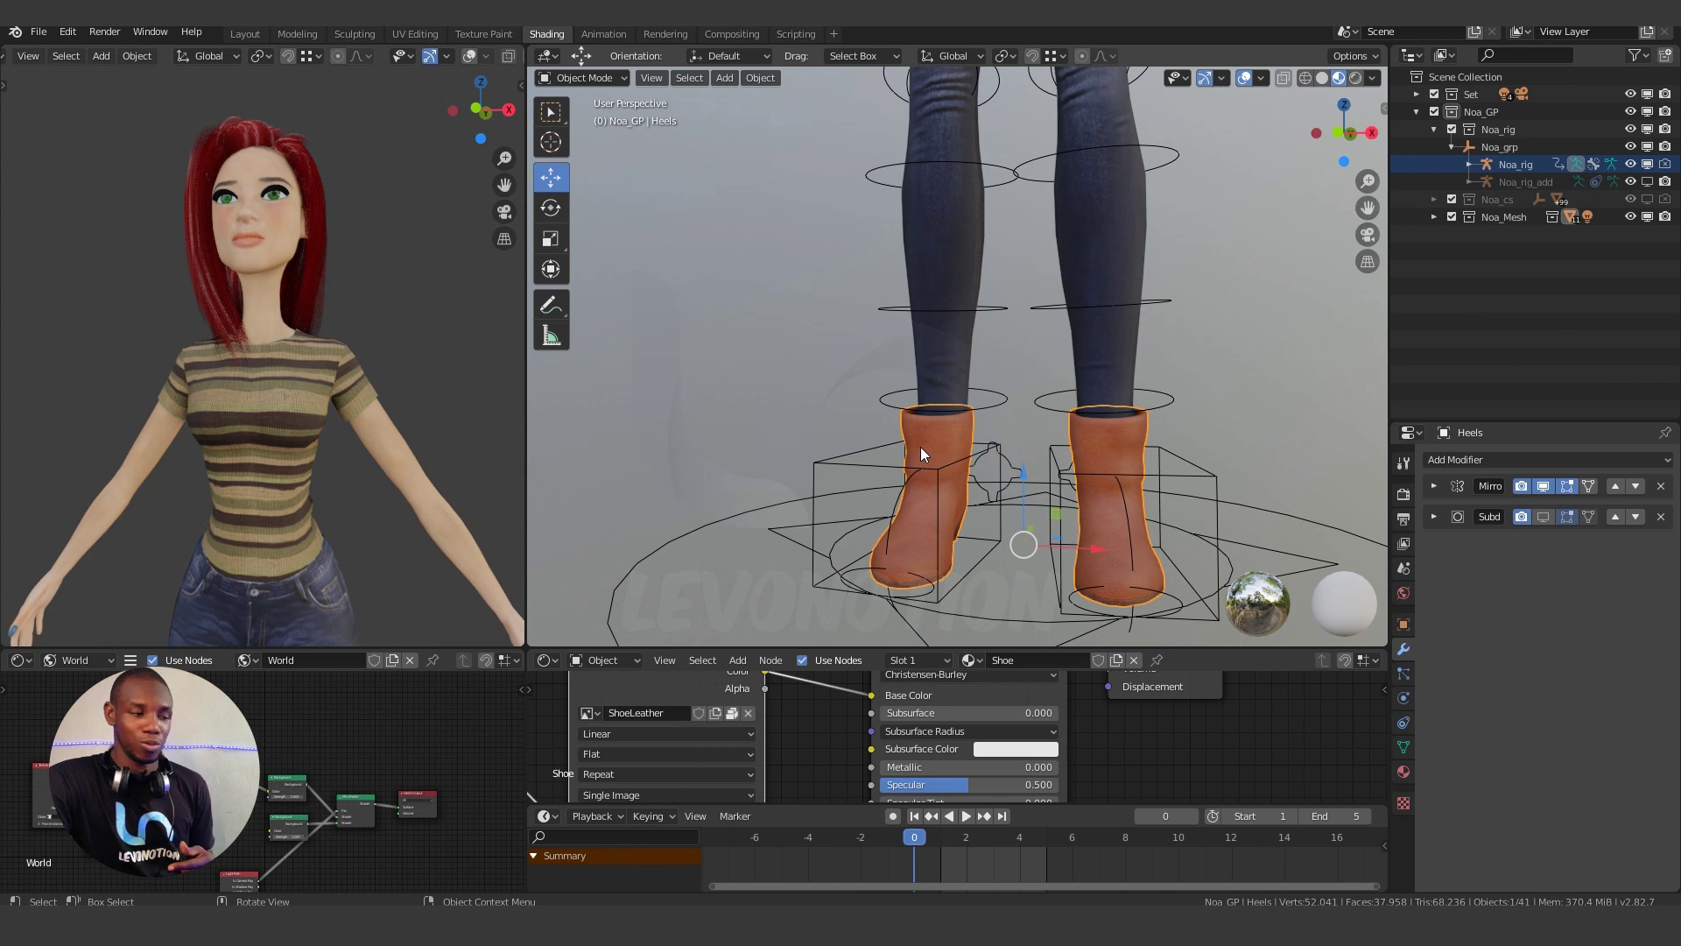
# In Pose Mode, move c_foot_ik.r and cancel, confirming the boots don't follow the foot.
pyautogui.click(848, 459)
pyautogui.hotkey('ctrl', 'Tab')
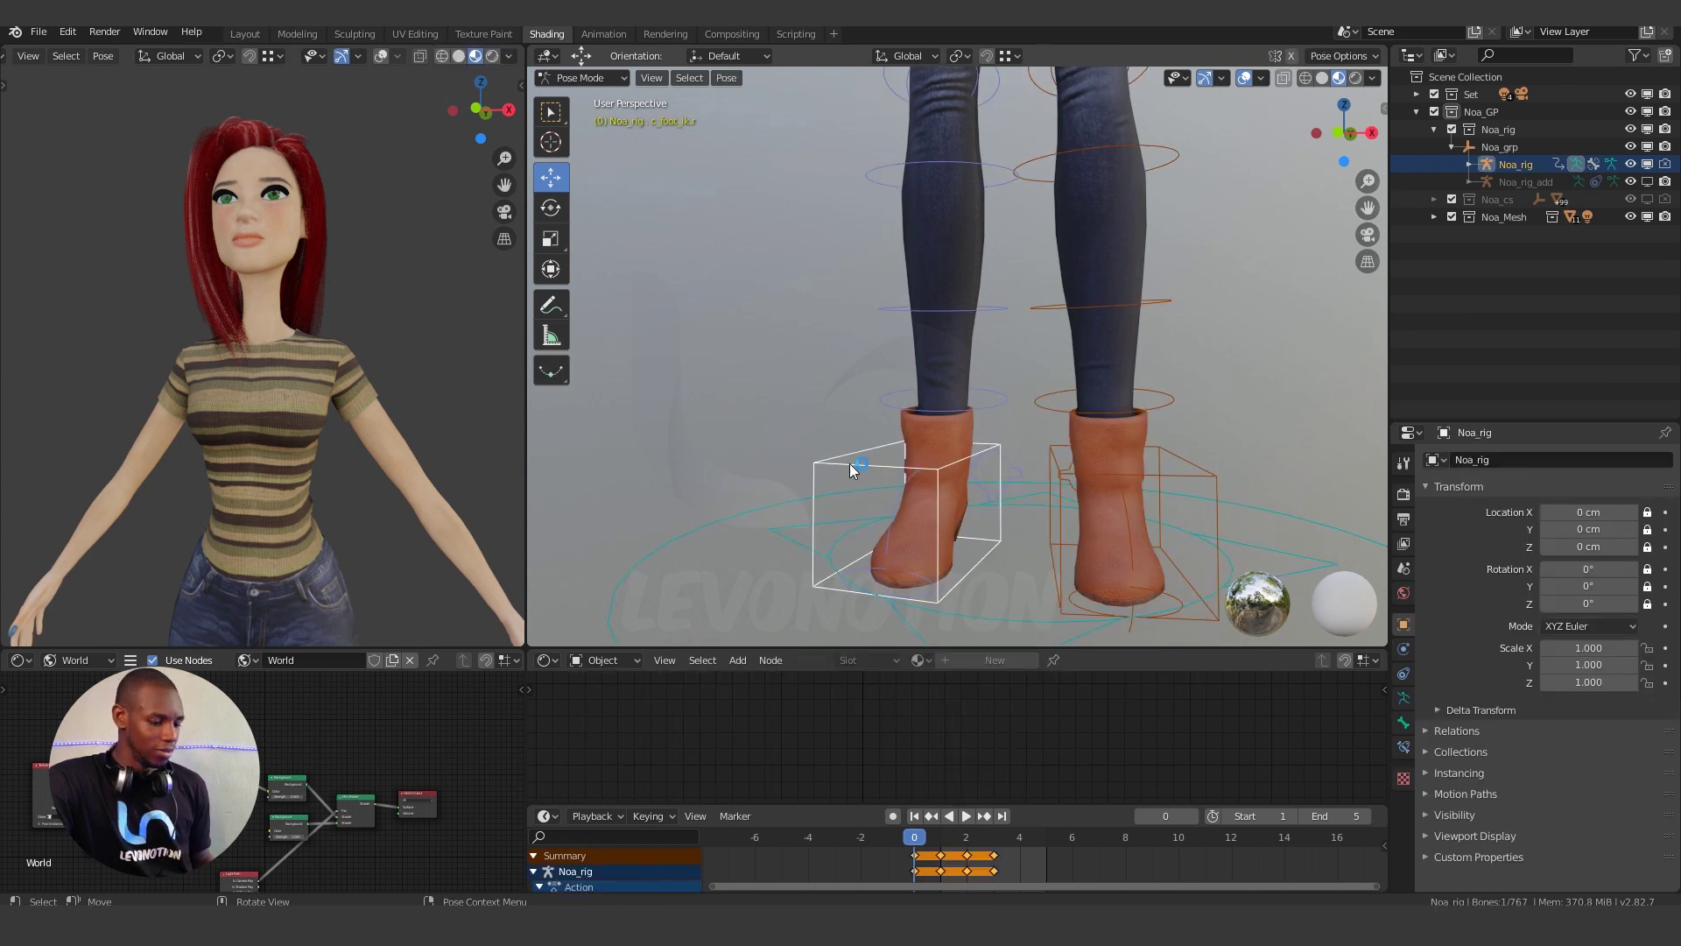
pyautogui.press('g')
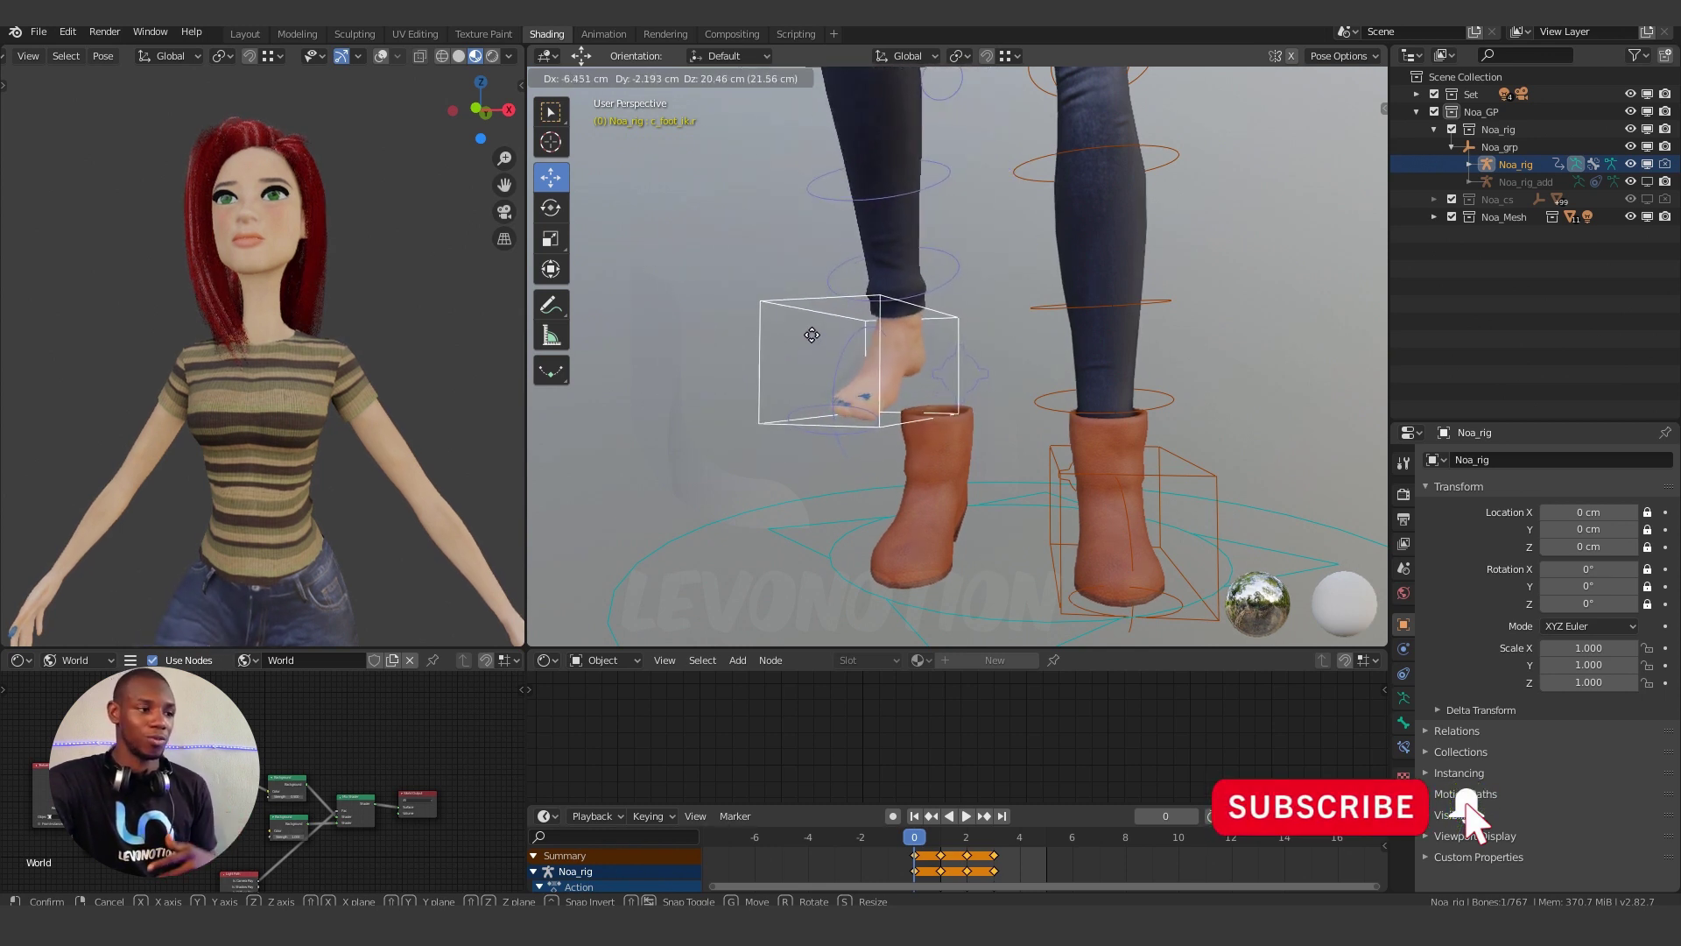
pyautogui.rightClick(789, 324)
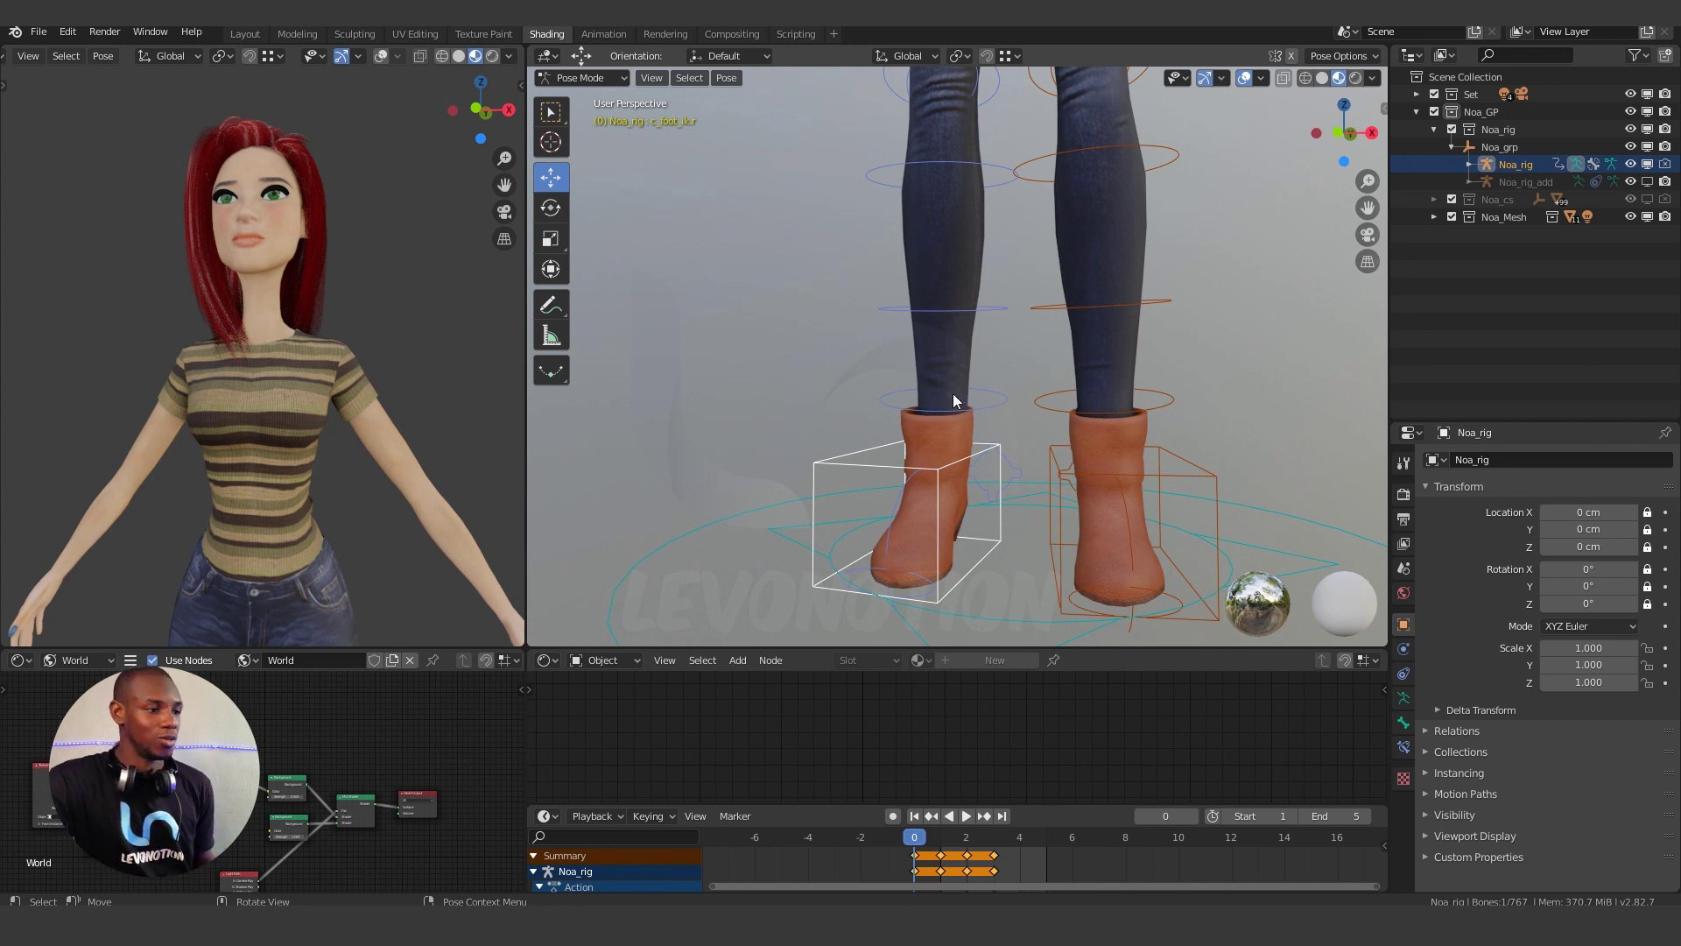
# Add a trial Armature modifier to the Heels boots, then remove it, leaving Mirror and Subdivision.
pyautogui.click(912, 423)
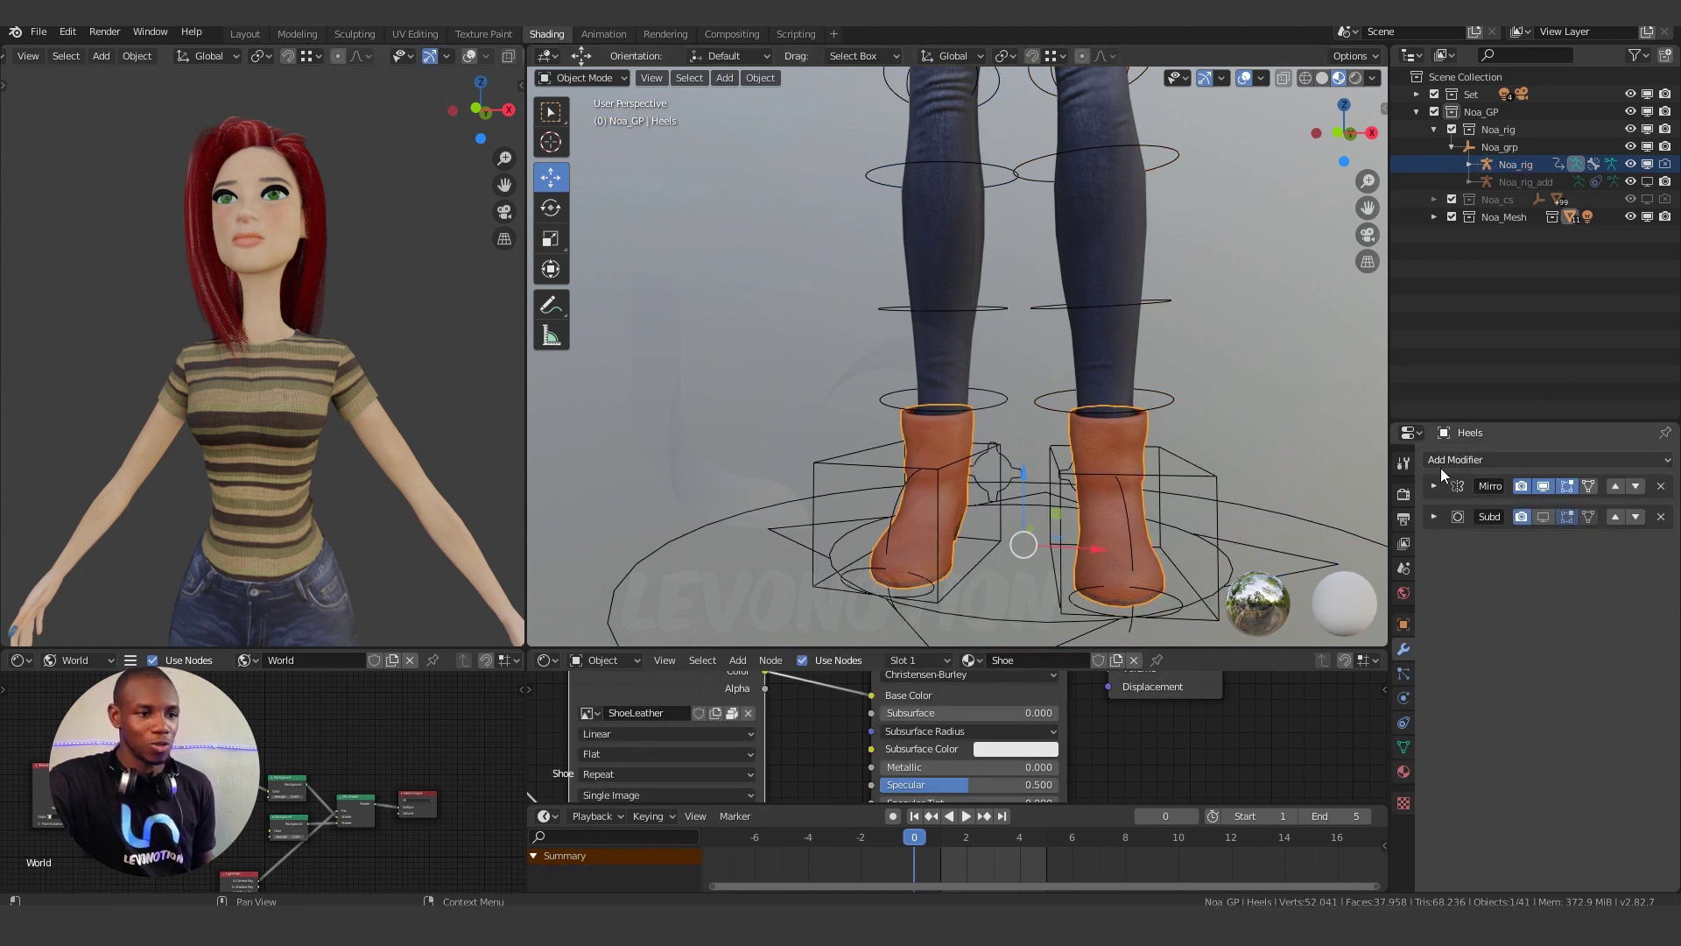
pyautogui.click(1472, 461)
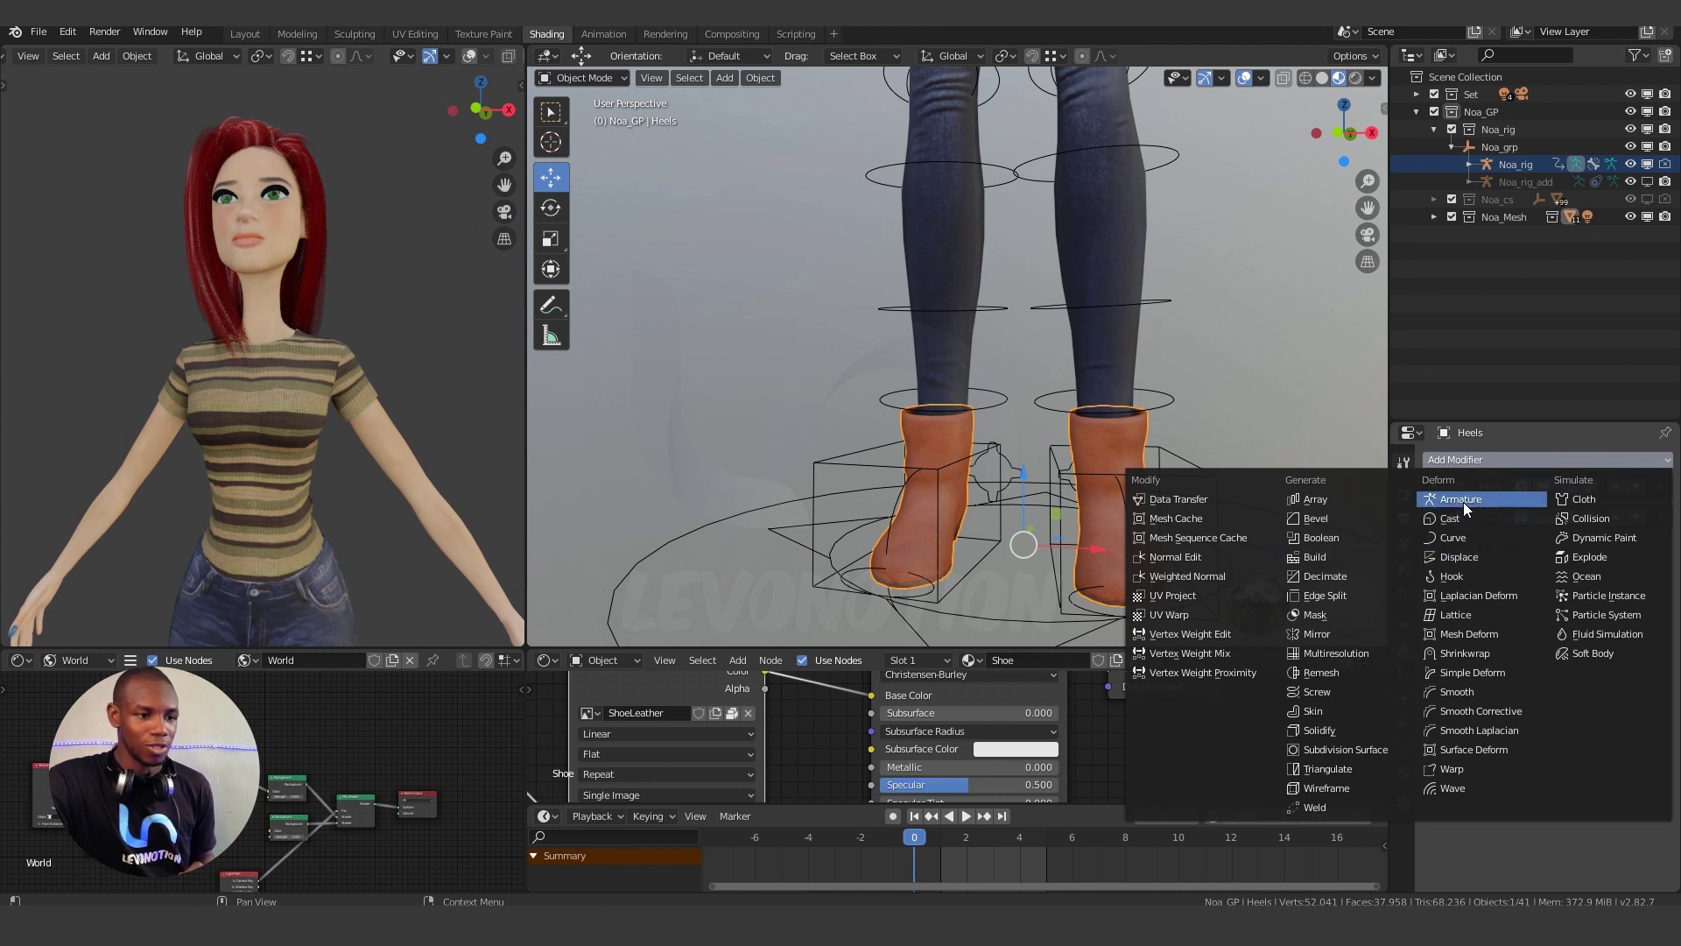
pyautogui.click(1463, 502)
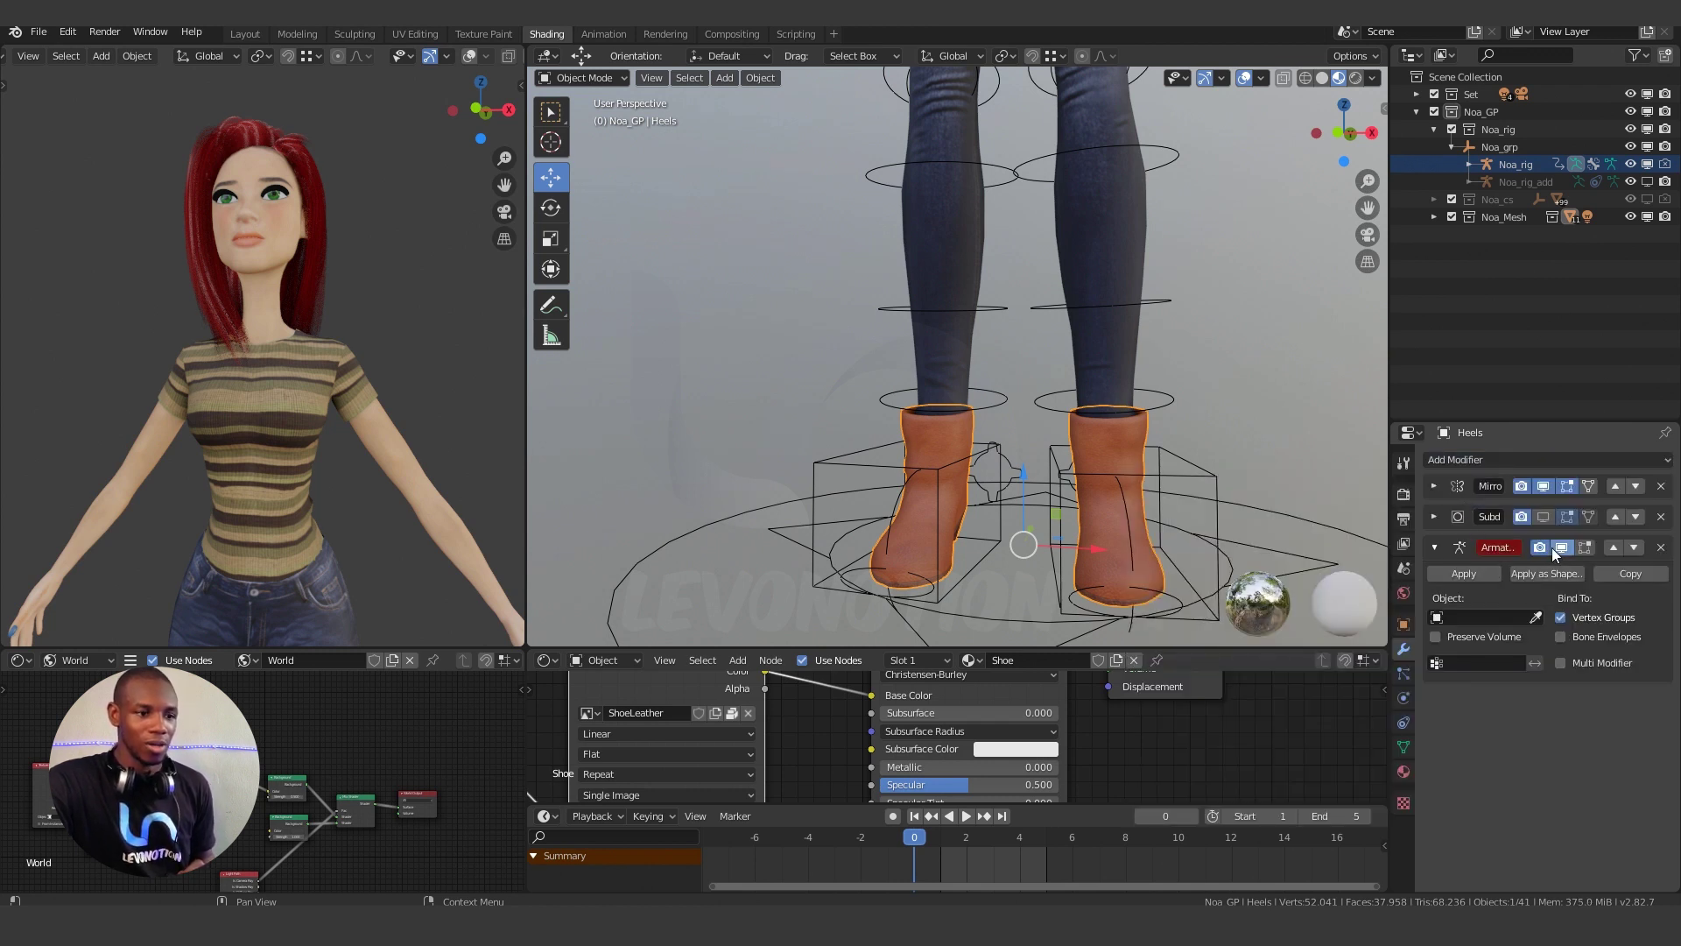
pyautogui.click(1499, 617)
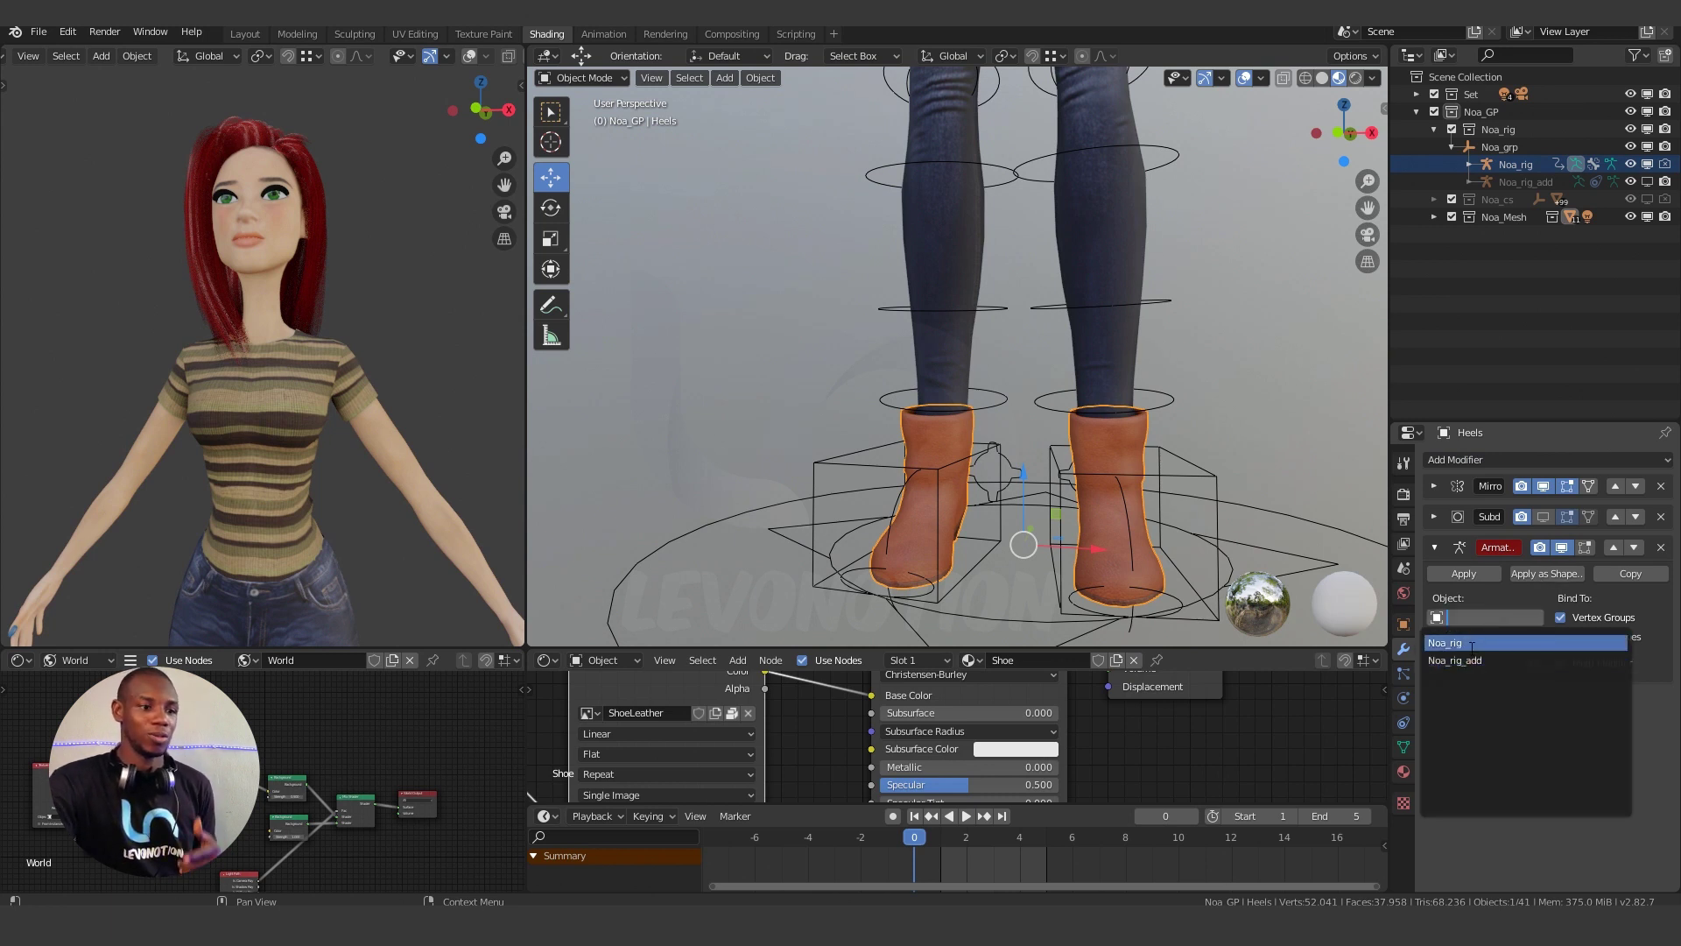
pyautogui.click(1661, 548)
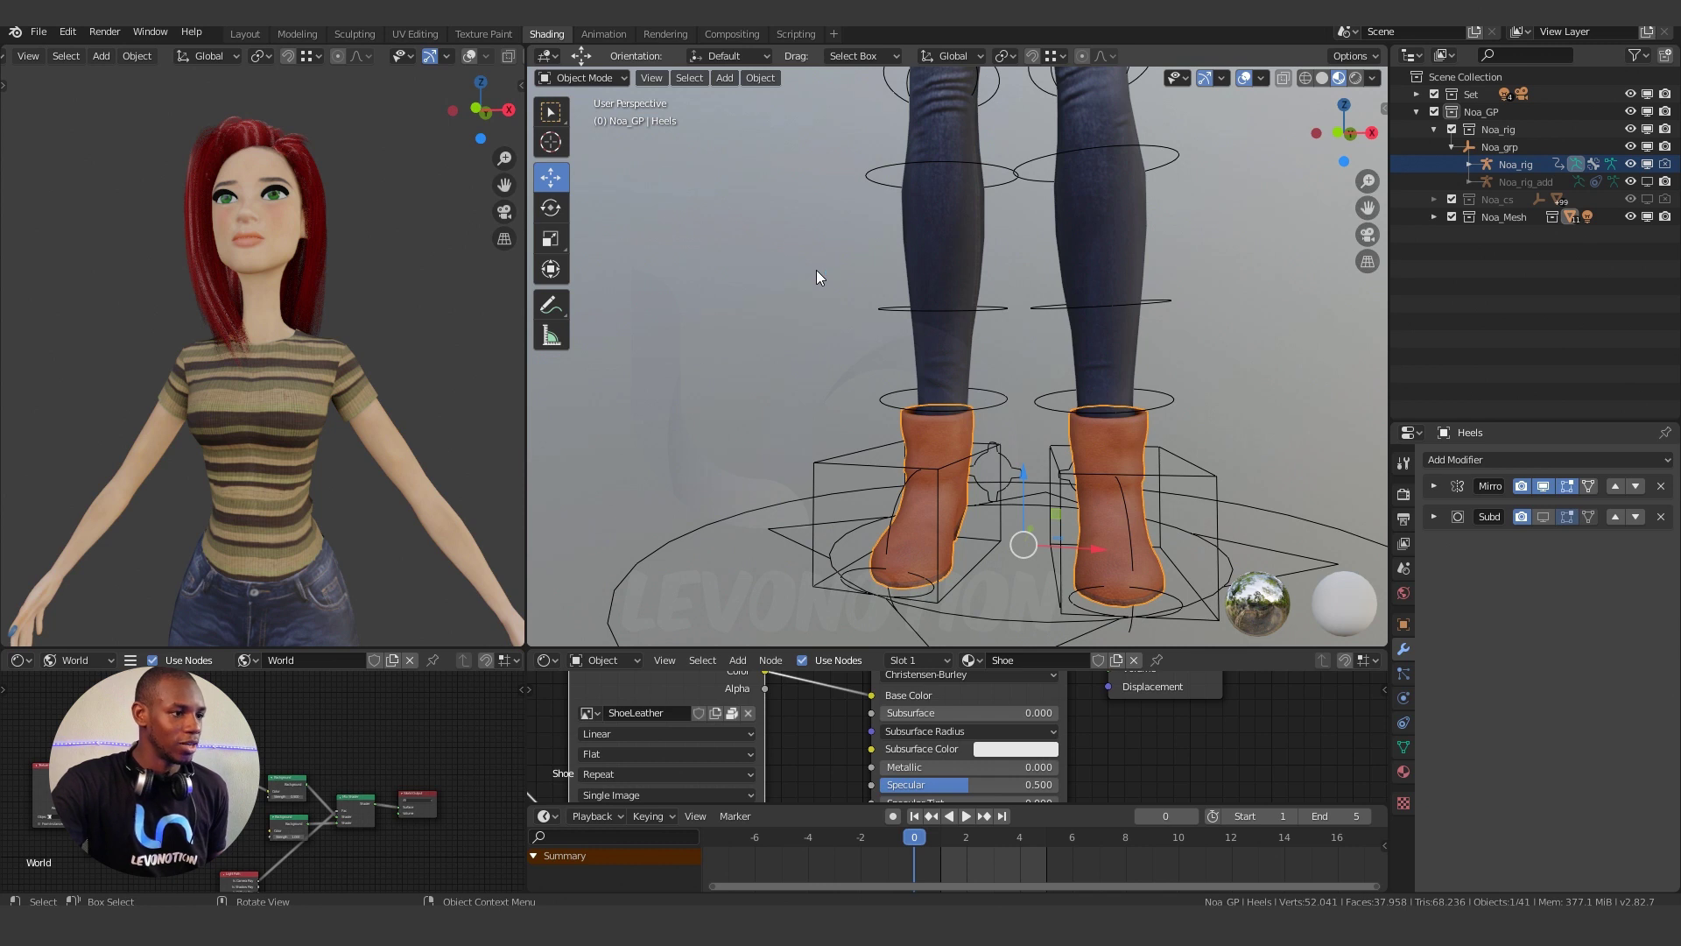
# Select the Heels boots, then Noa_rig, back in Object Mode.
pyautogui.click(888, 310)
pyautogui.hotkey('ctrl', 'Tab')
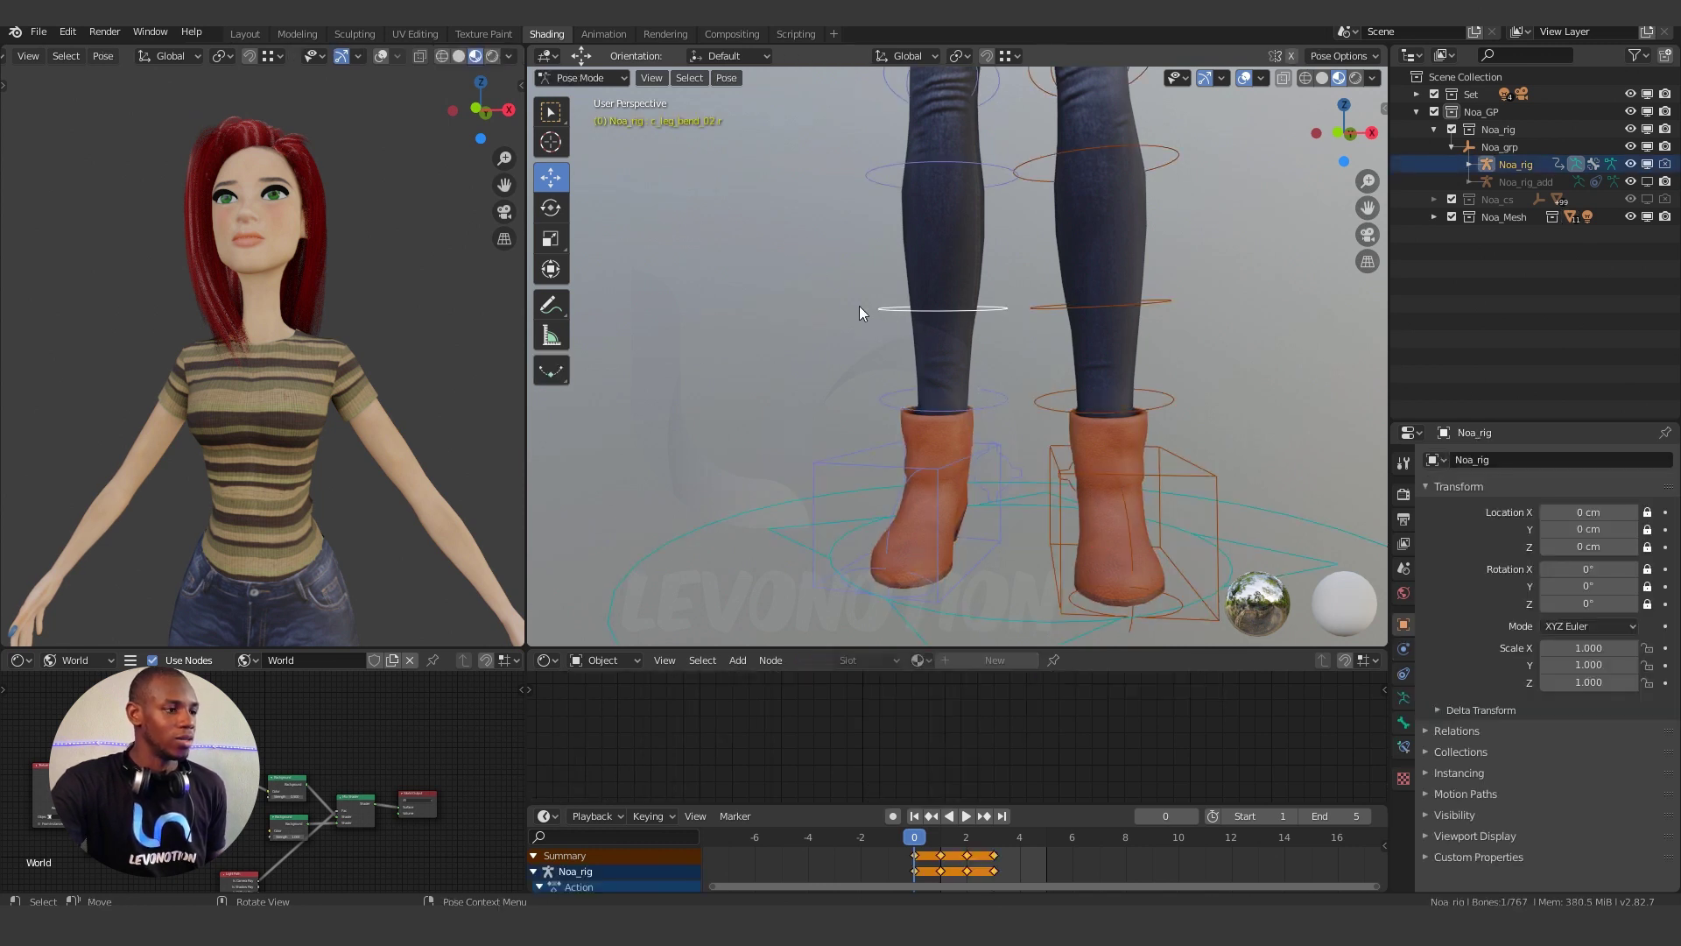
pyautogui.hotkey('ctrl', 'Tab')
pyautogui.click(911, 433)
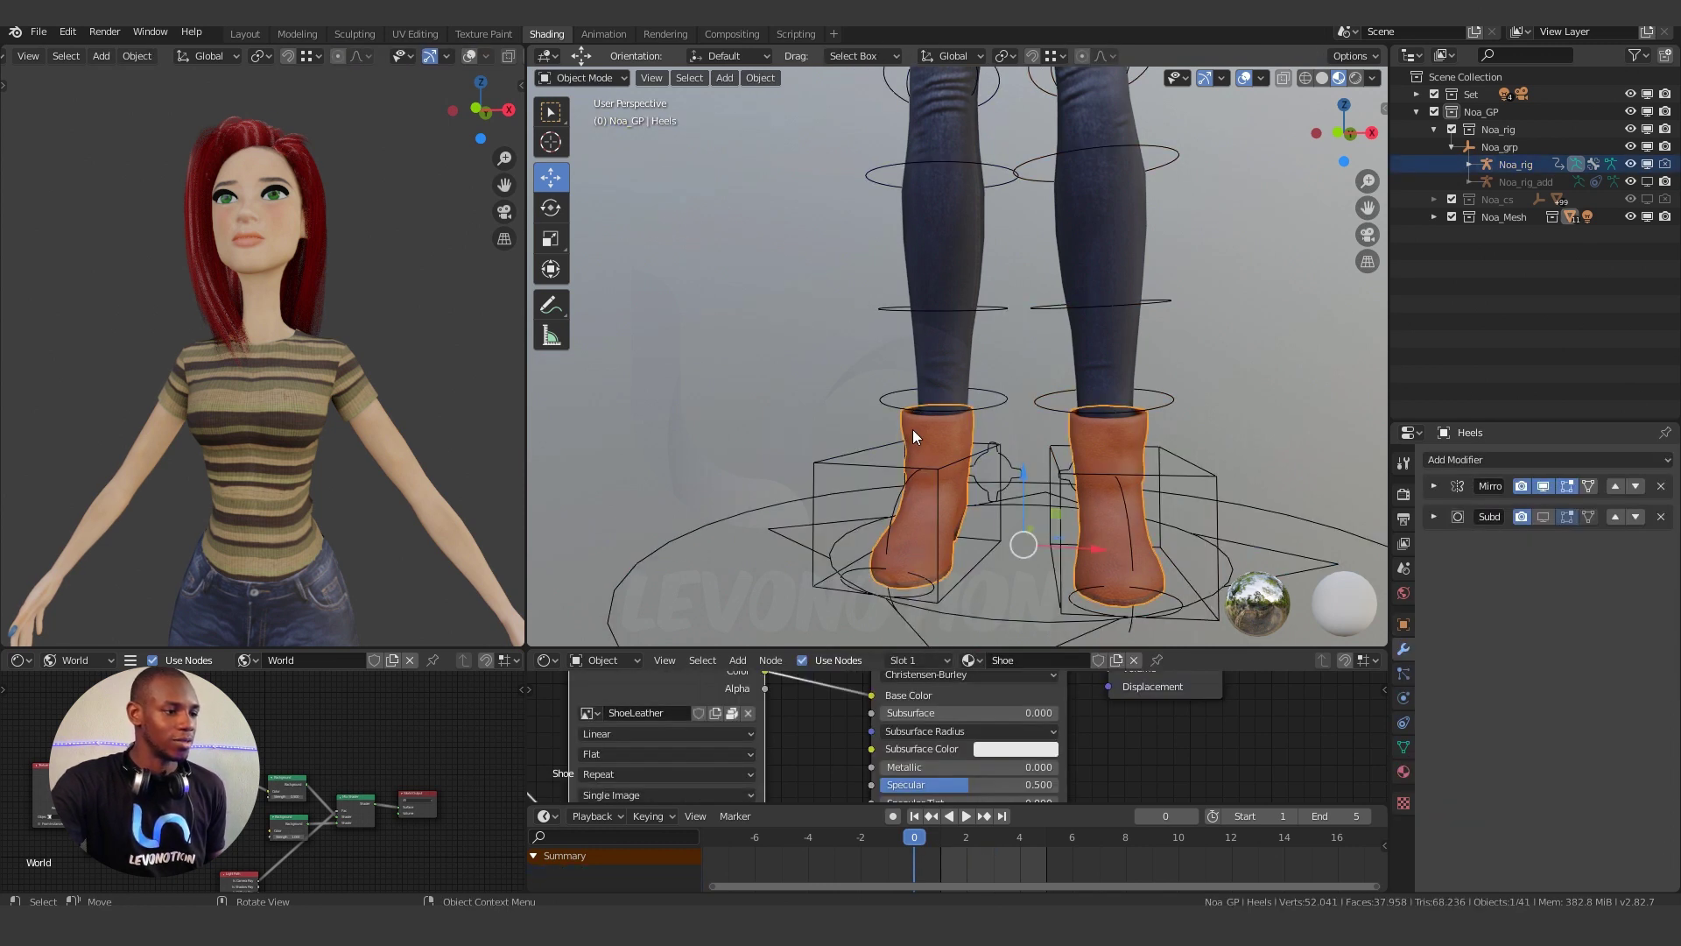
pyautogui.click(881, 397)
pyautogui.hotkey('ctrl', 'Tab')
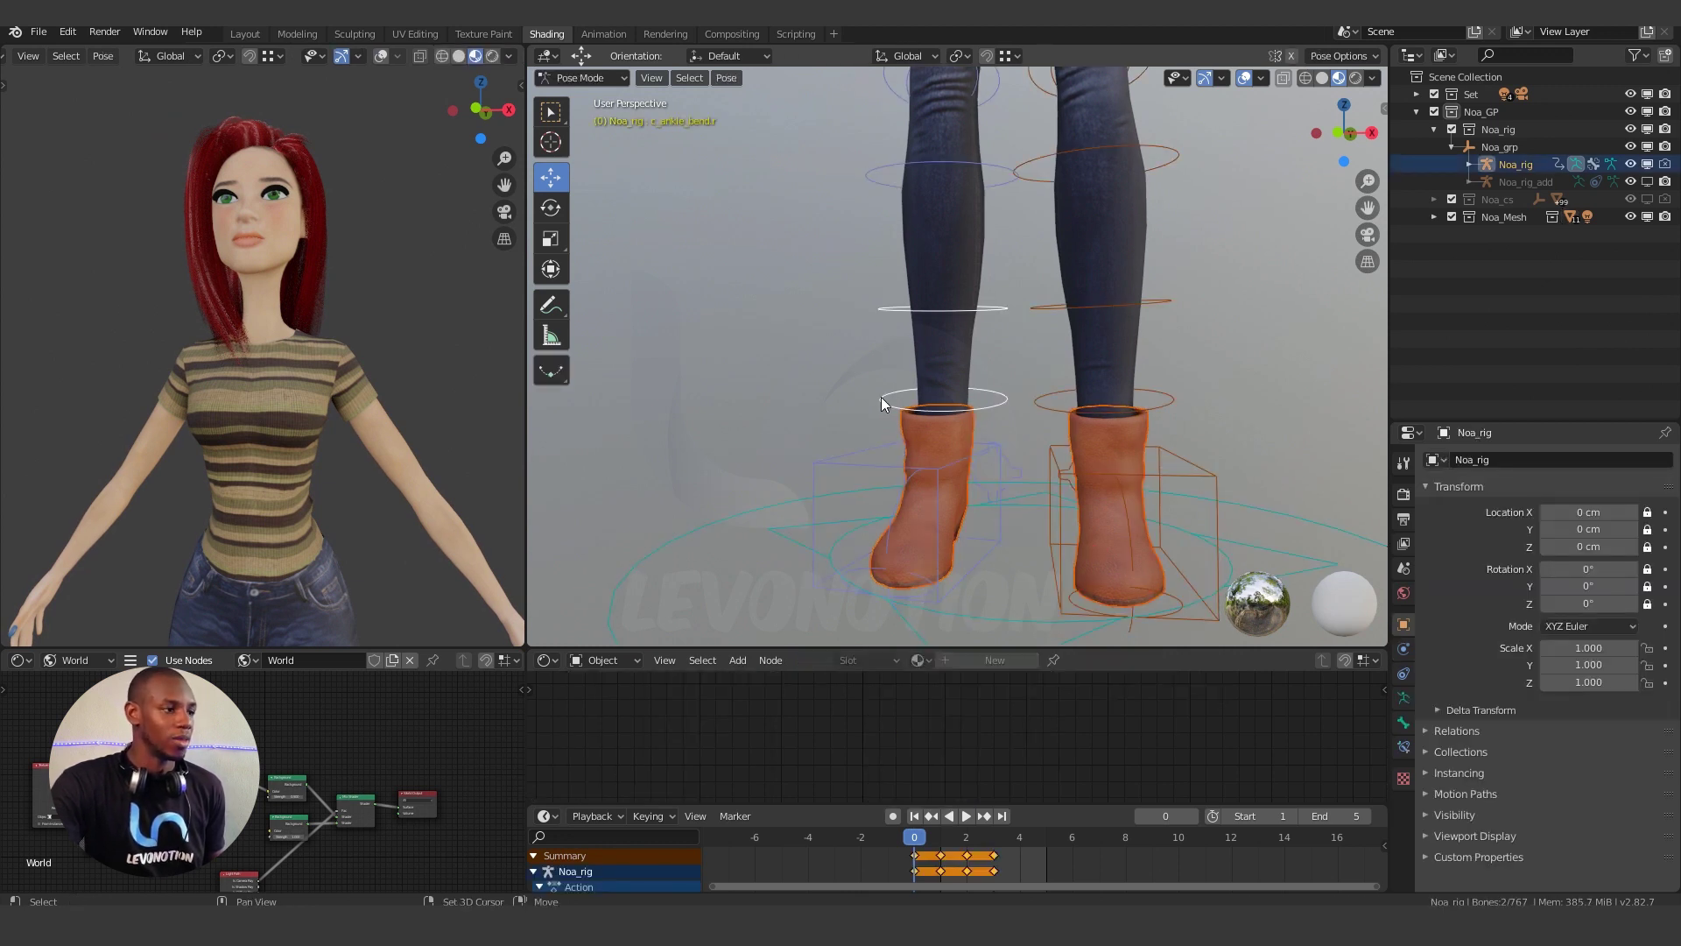
pyautogui.click(607, 79)
pyautogui.click(626, 98)
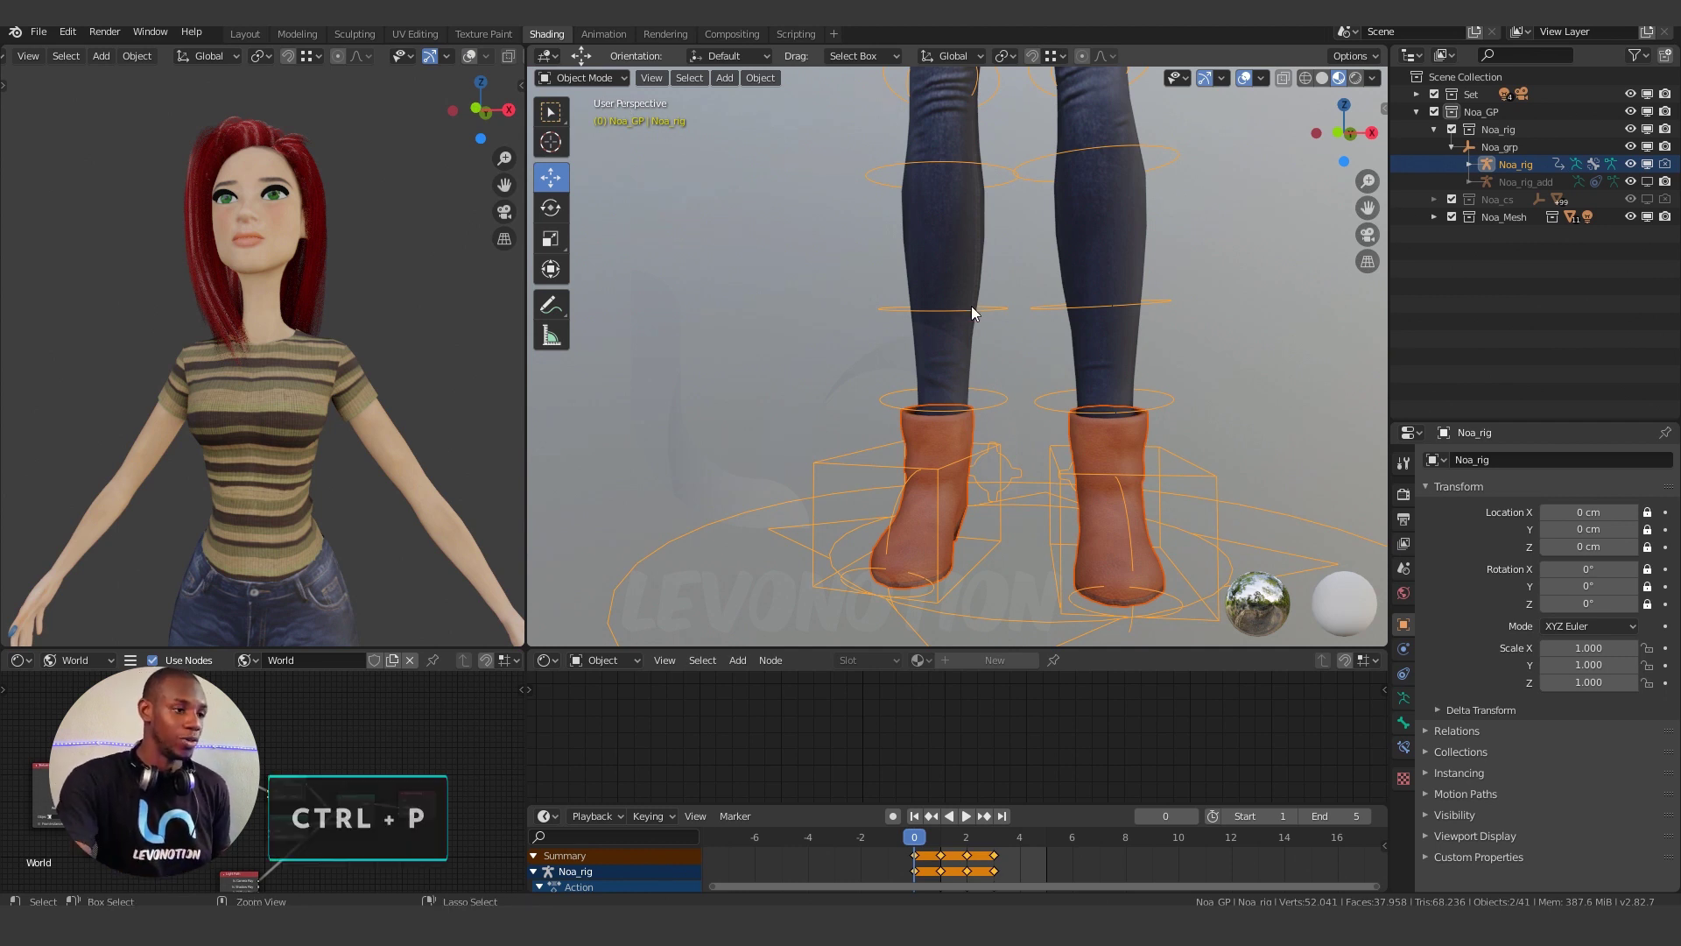
# Parent the boots to Noa_rig With Automatic Weights and reselect Heels to check its modifiers.
pyautogui.hotkey('ctrl', 'p')
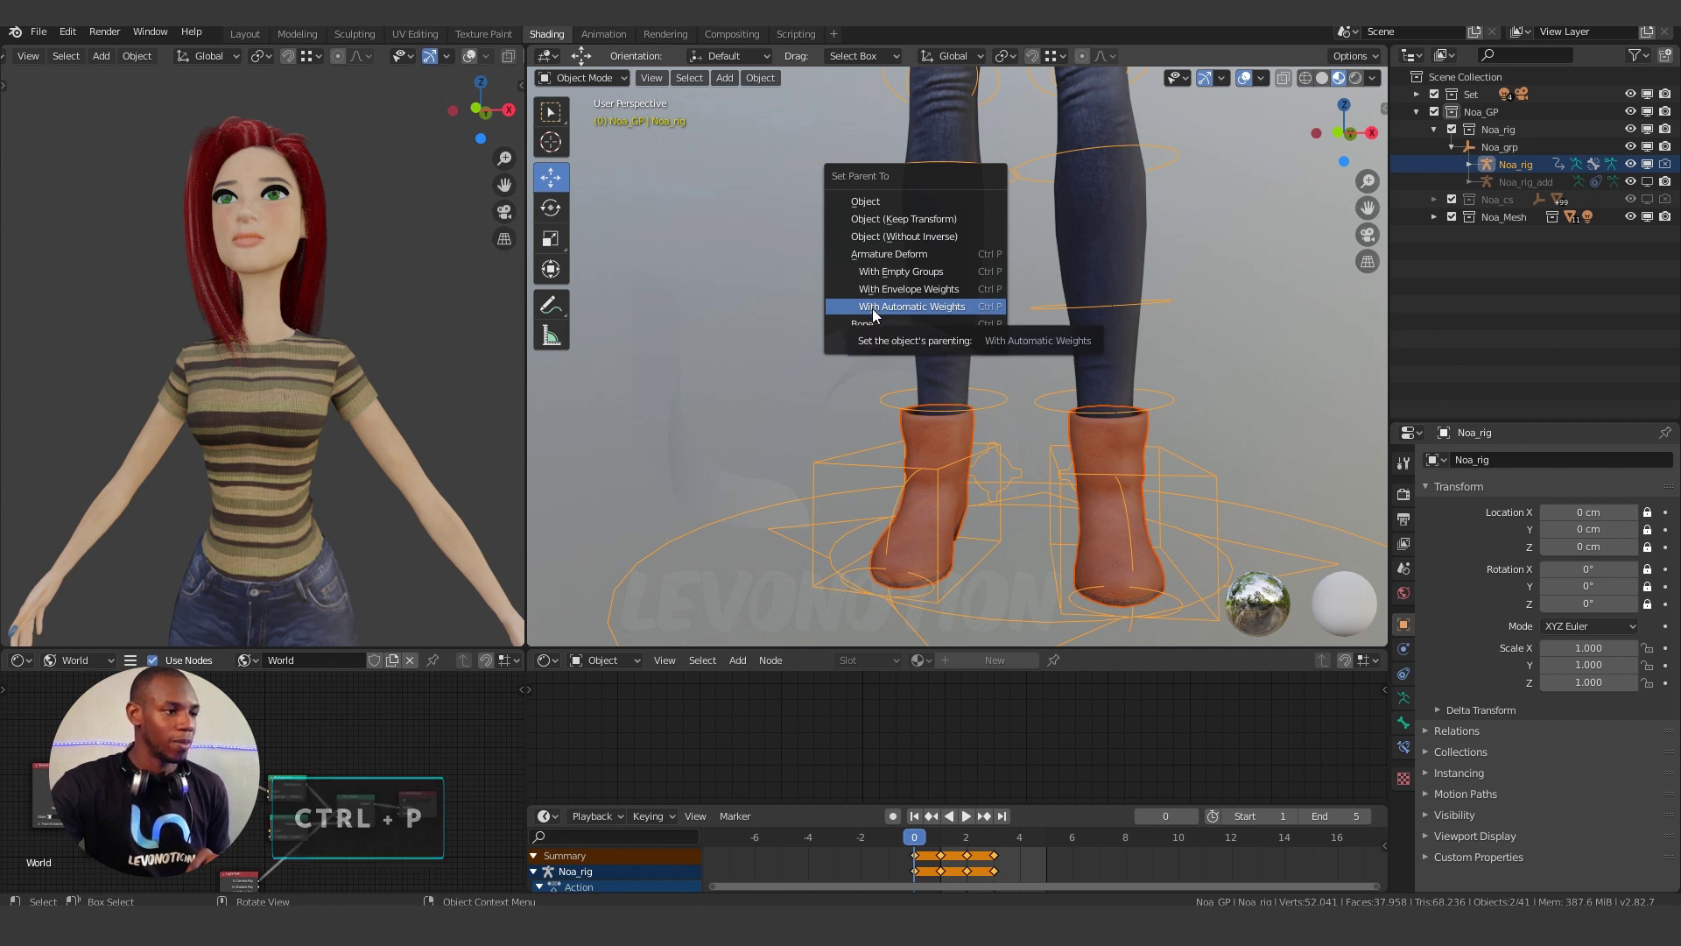
pyautogui.click(924, 307)
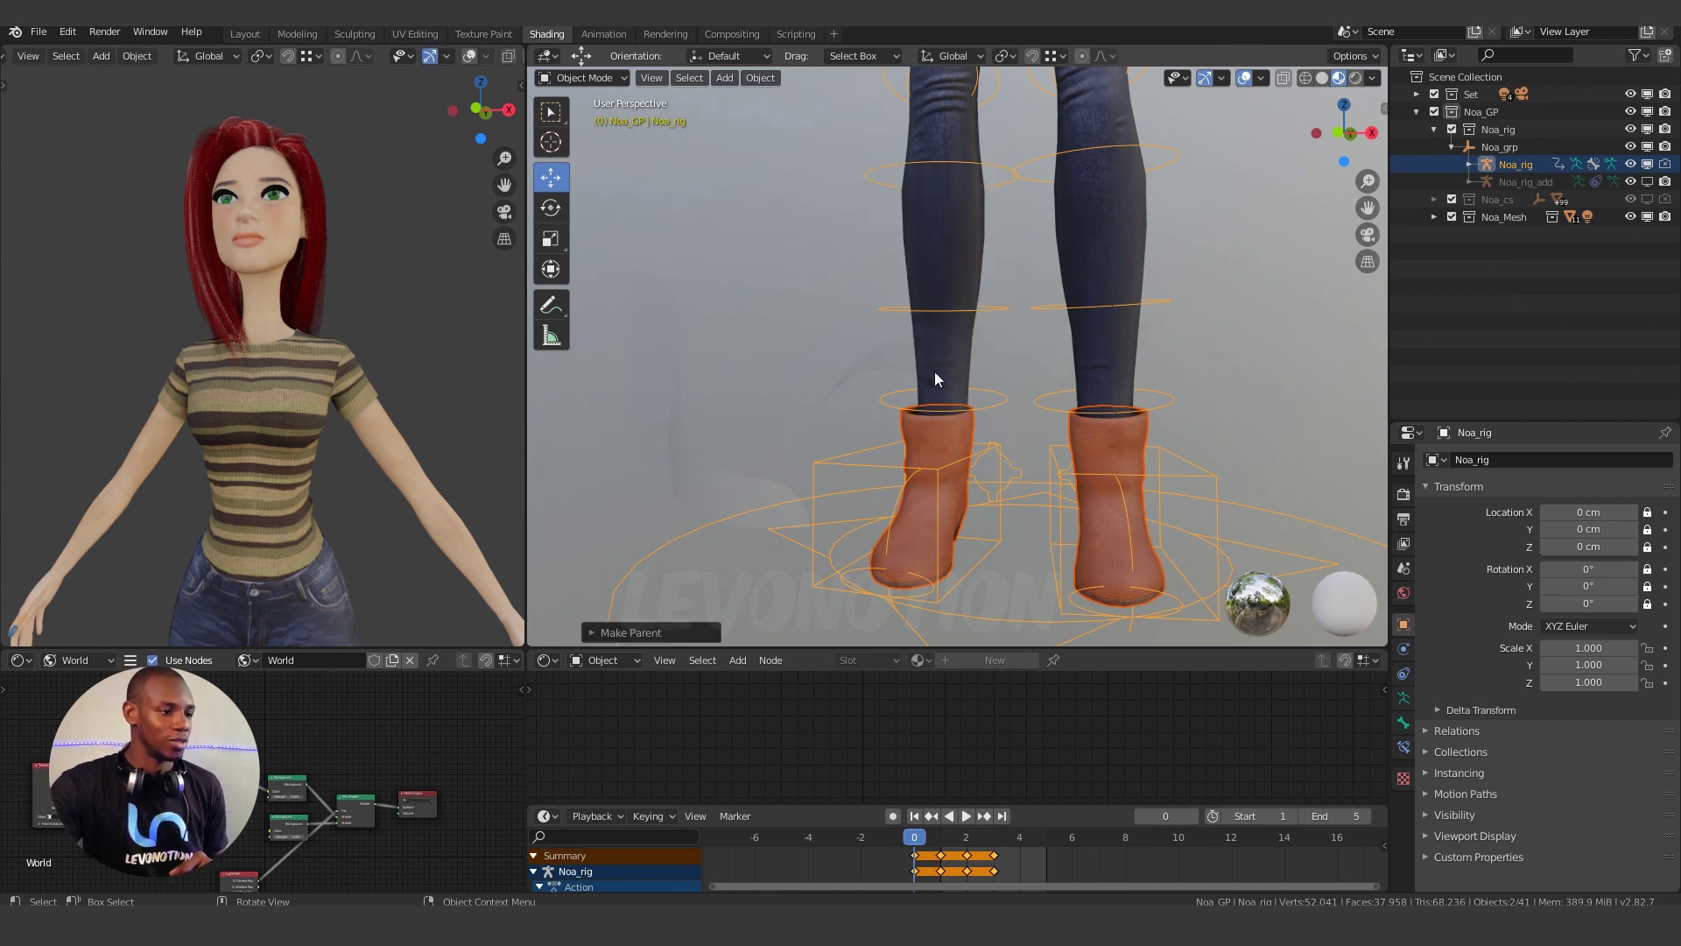
pyautogui.click(939, 438)
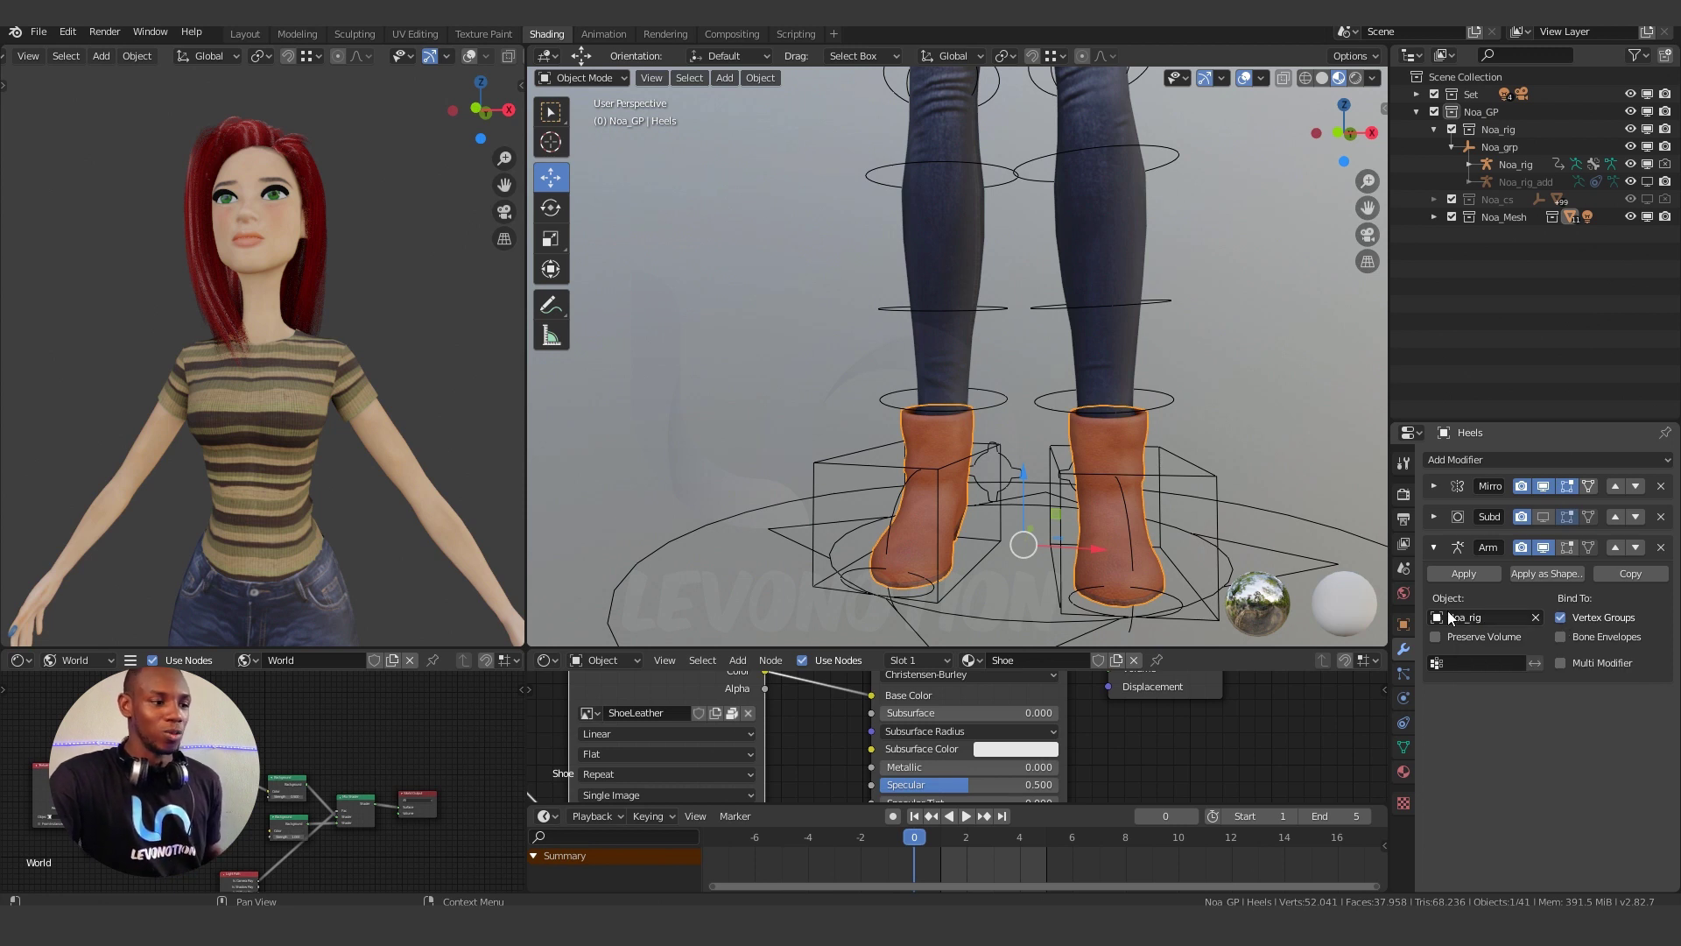
# Put Noa_rig in Pose Mode and raise c_foot_ik.r, with the boot now following the foot.
pyautogui.click(847, 458)
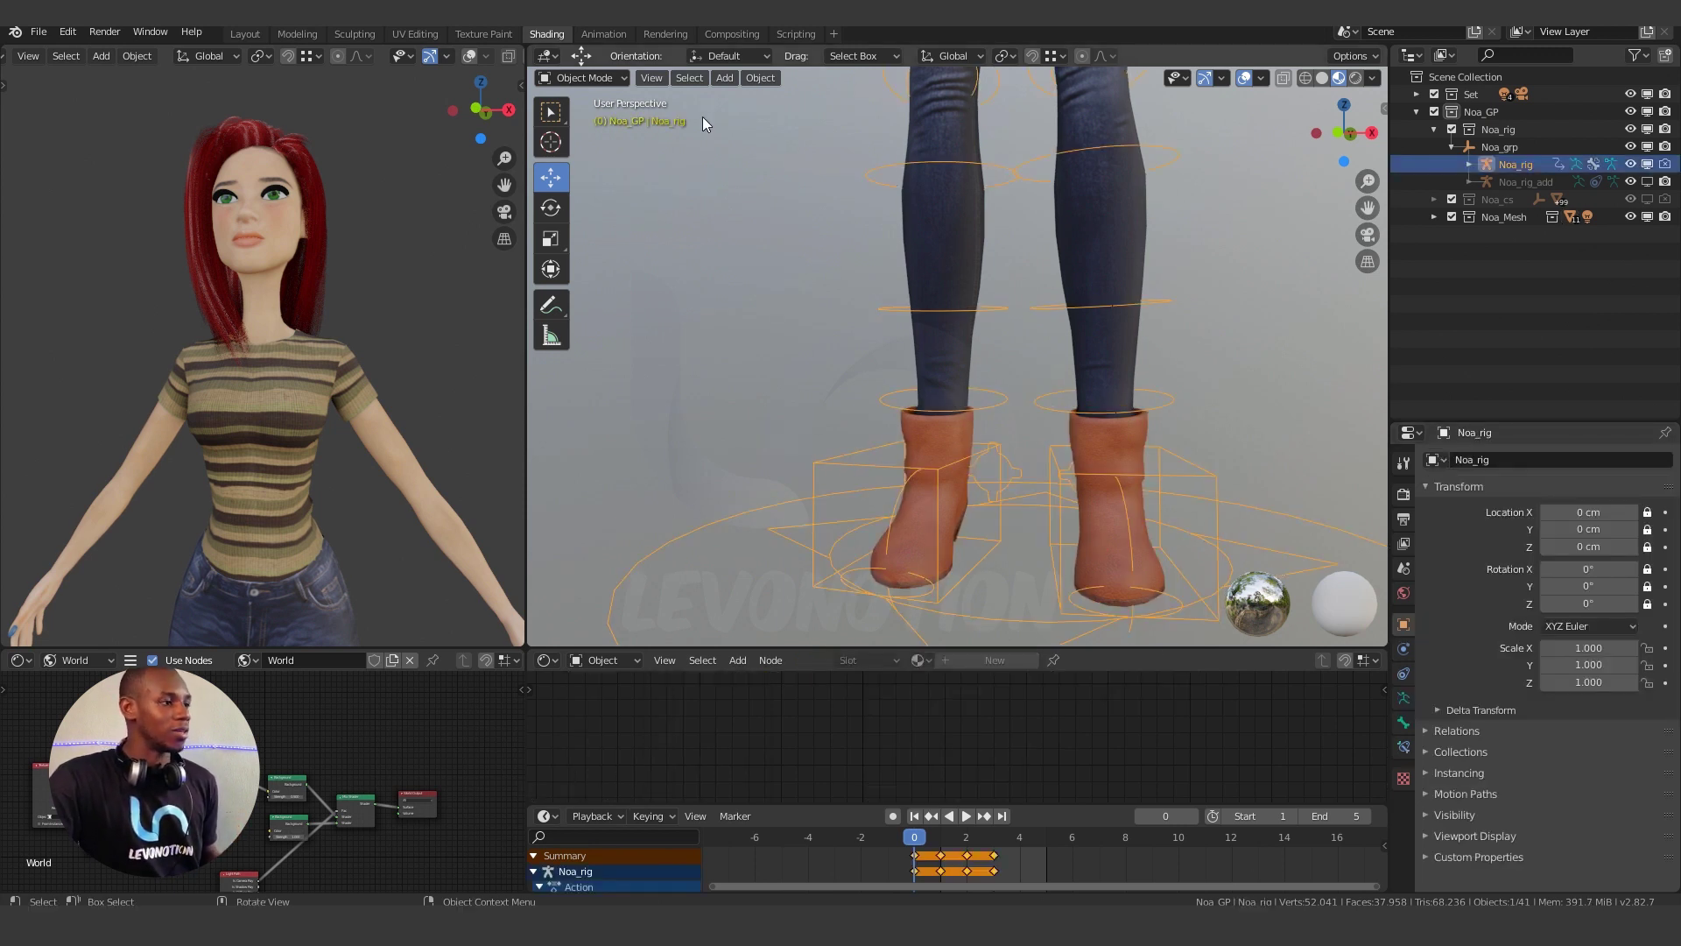
pyautogui.click(610, 77)
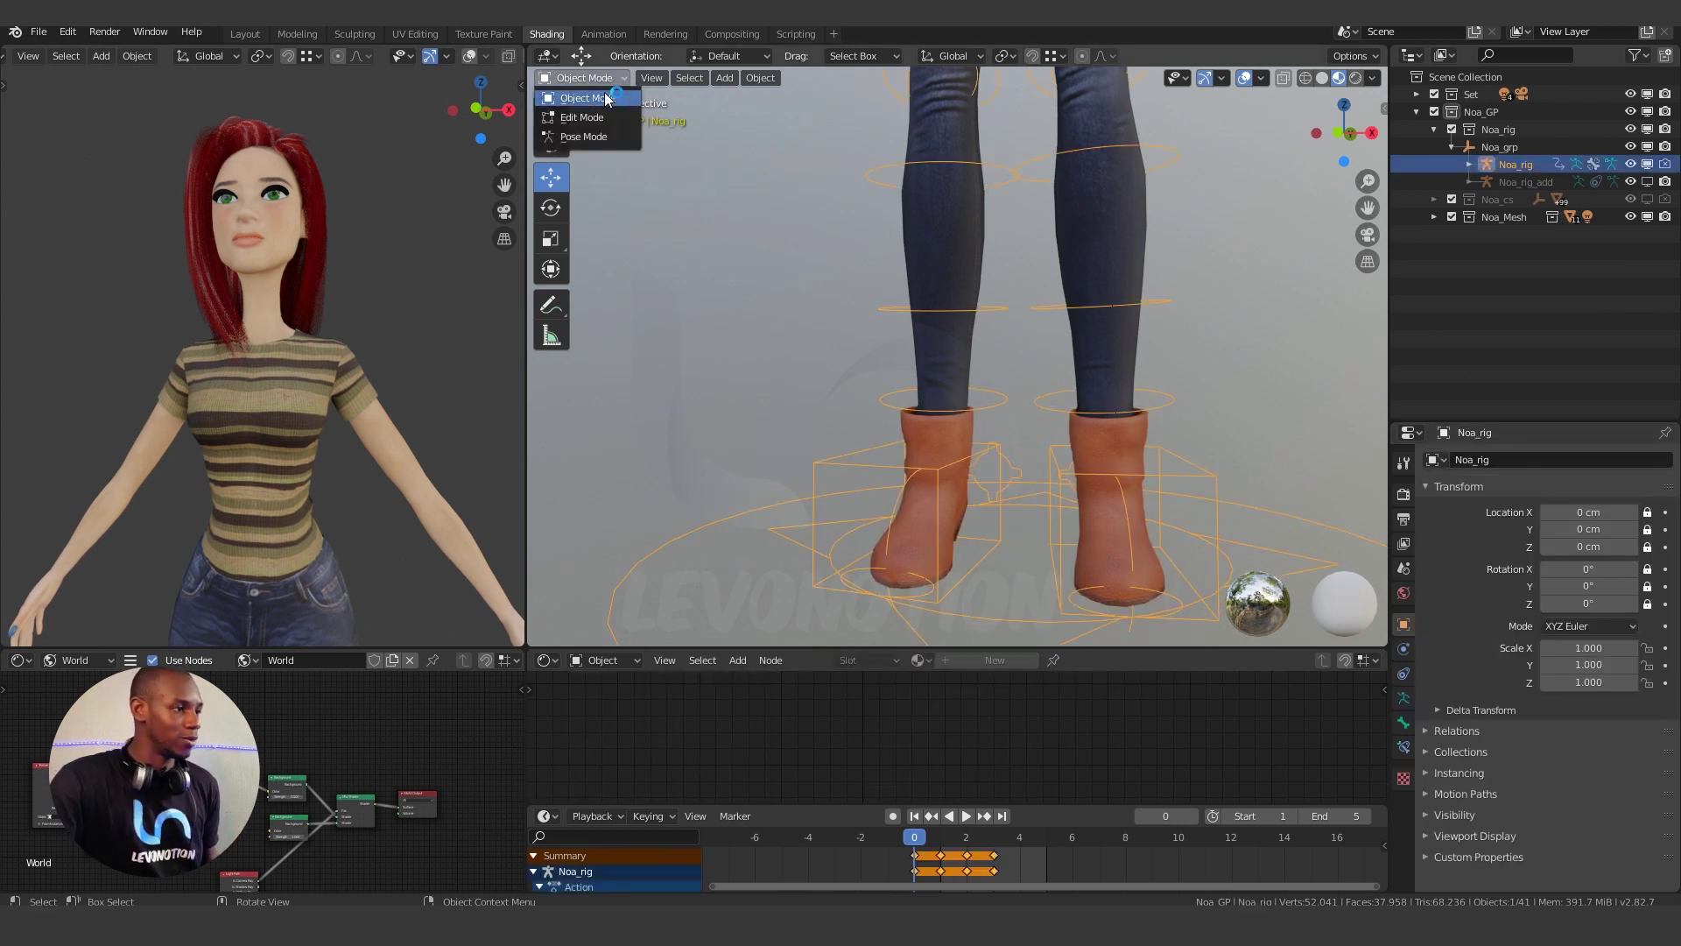
pyautogui.click(585, 136)
pyautogui.click(855, 448)
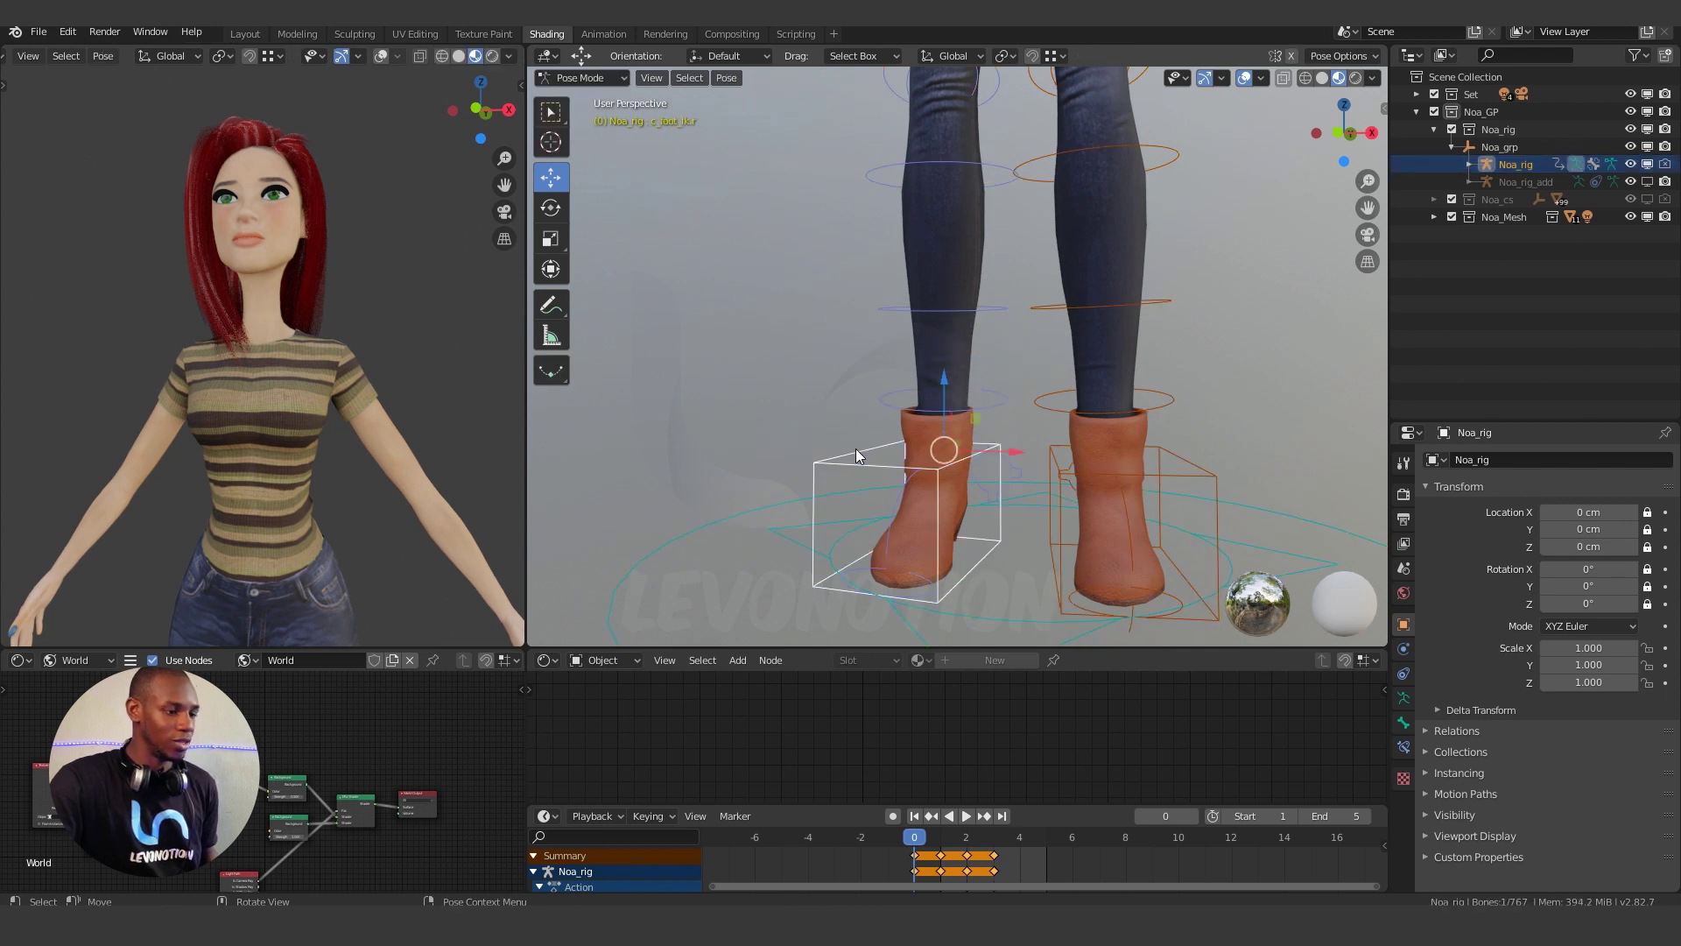
pyautogui.press('g')
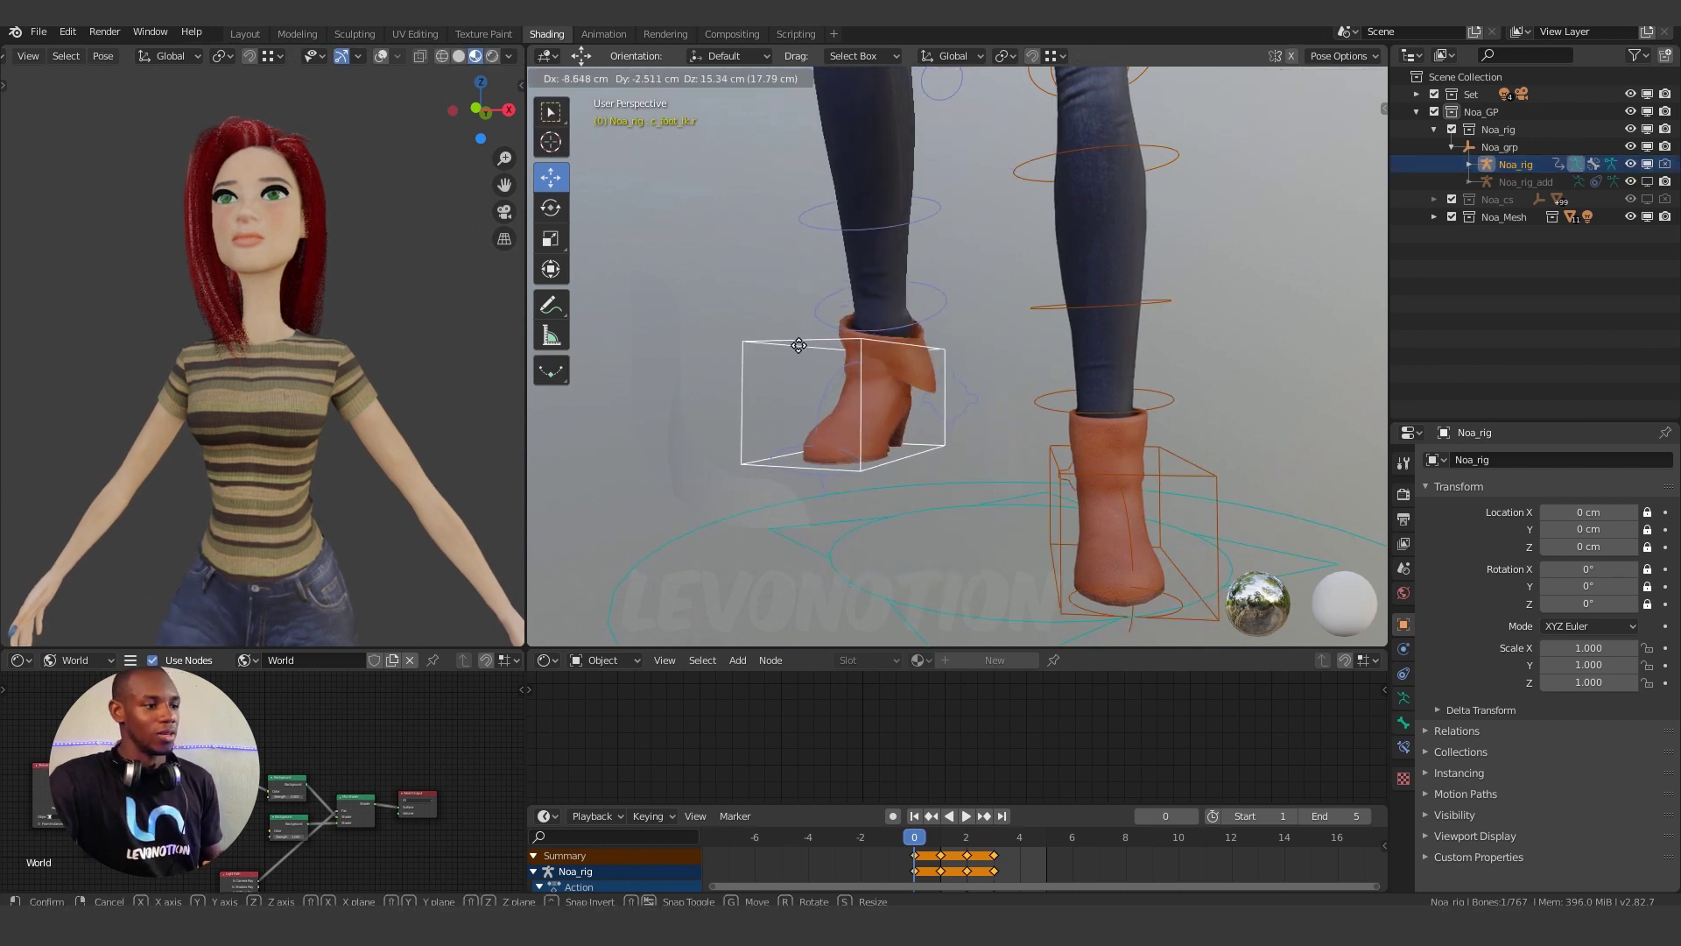
pyautogui.click(795, 339)
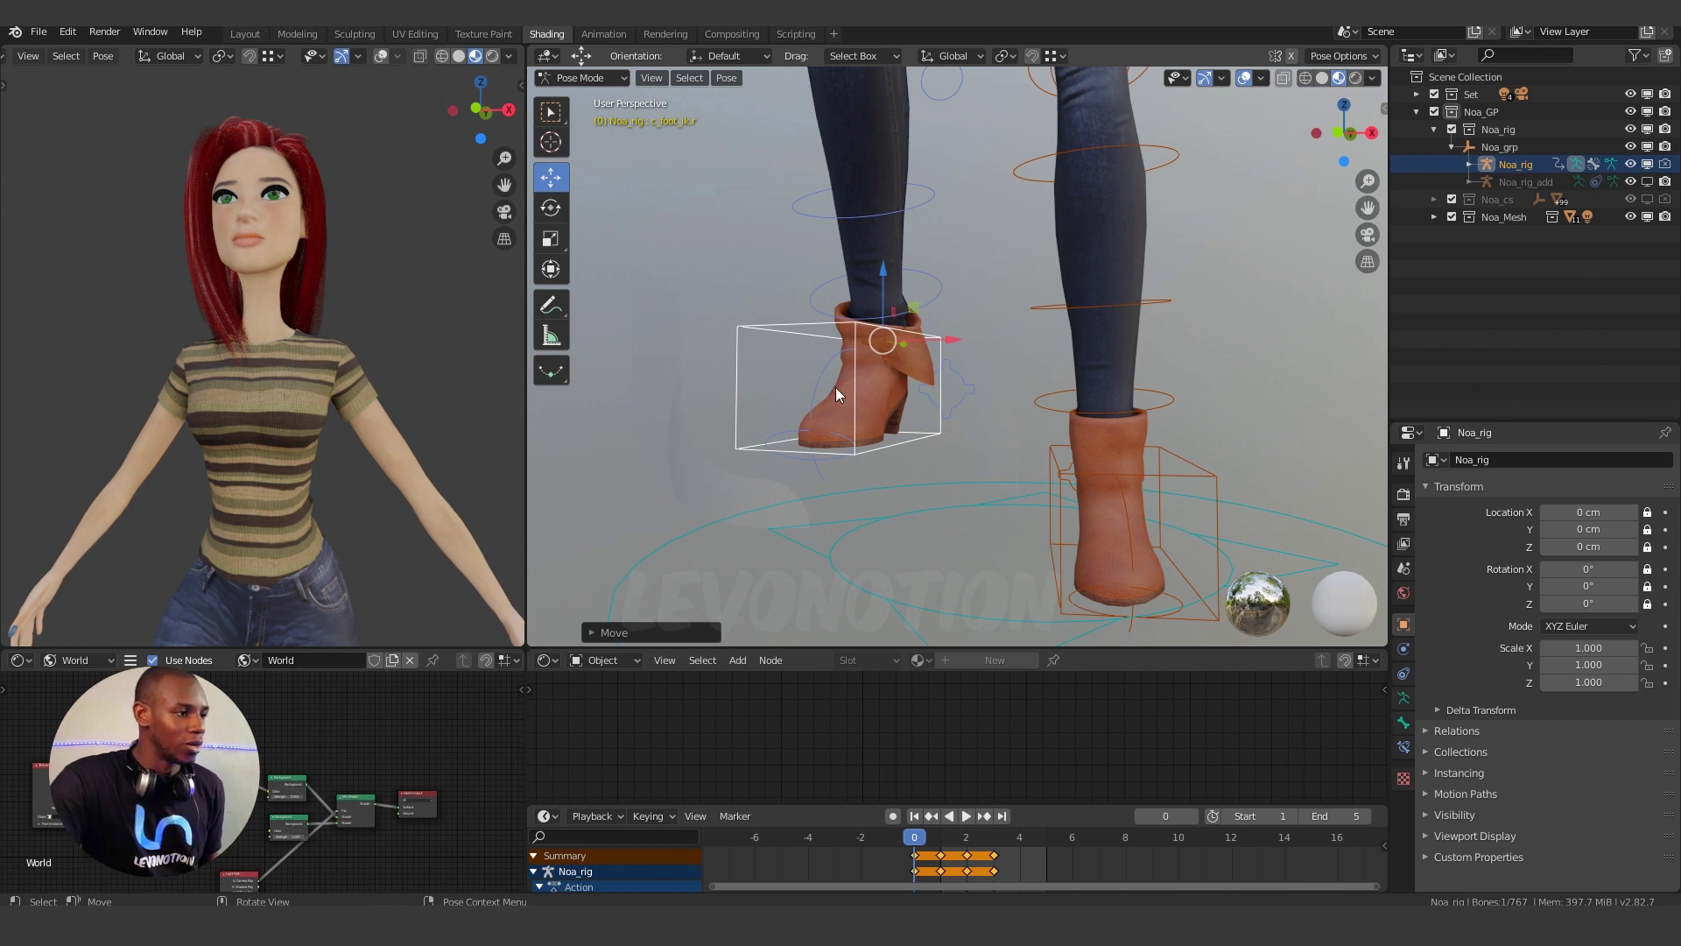
# Undo the foot move to return it to rest and deselect the foot control.
pyautogui.hotkey('ctrl', 'z')
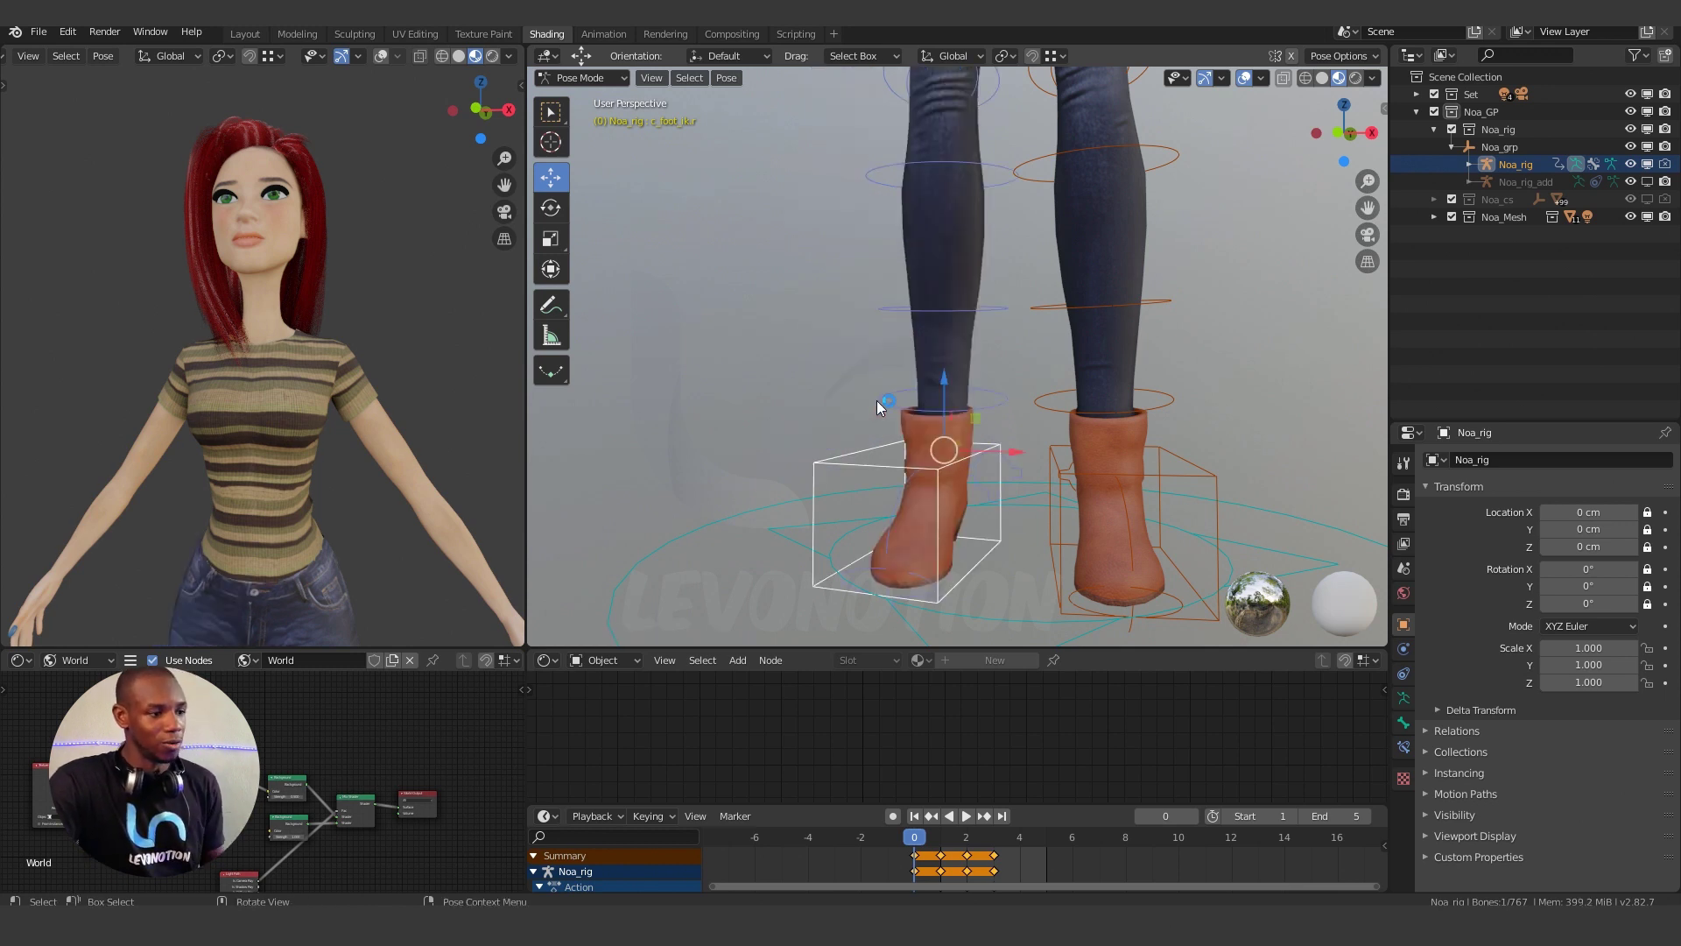
pyautogui.click(937, 372)
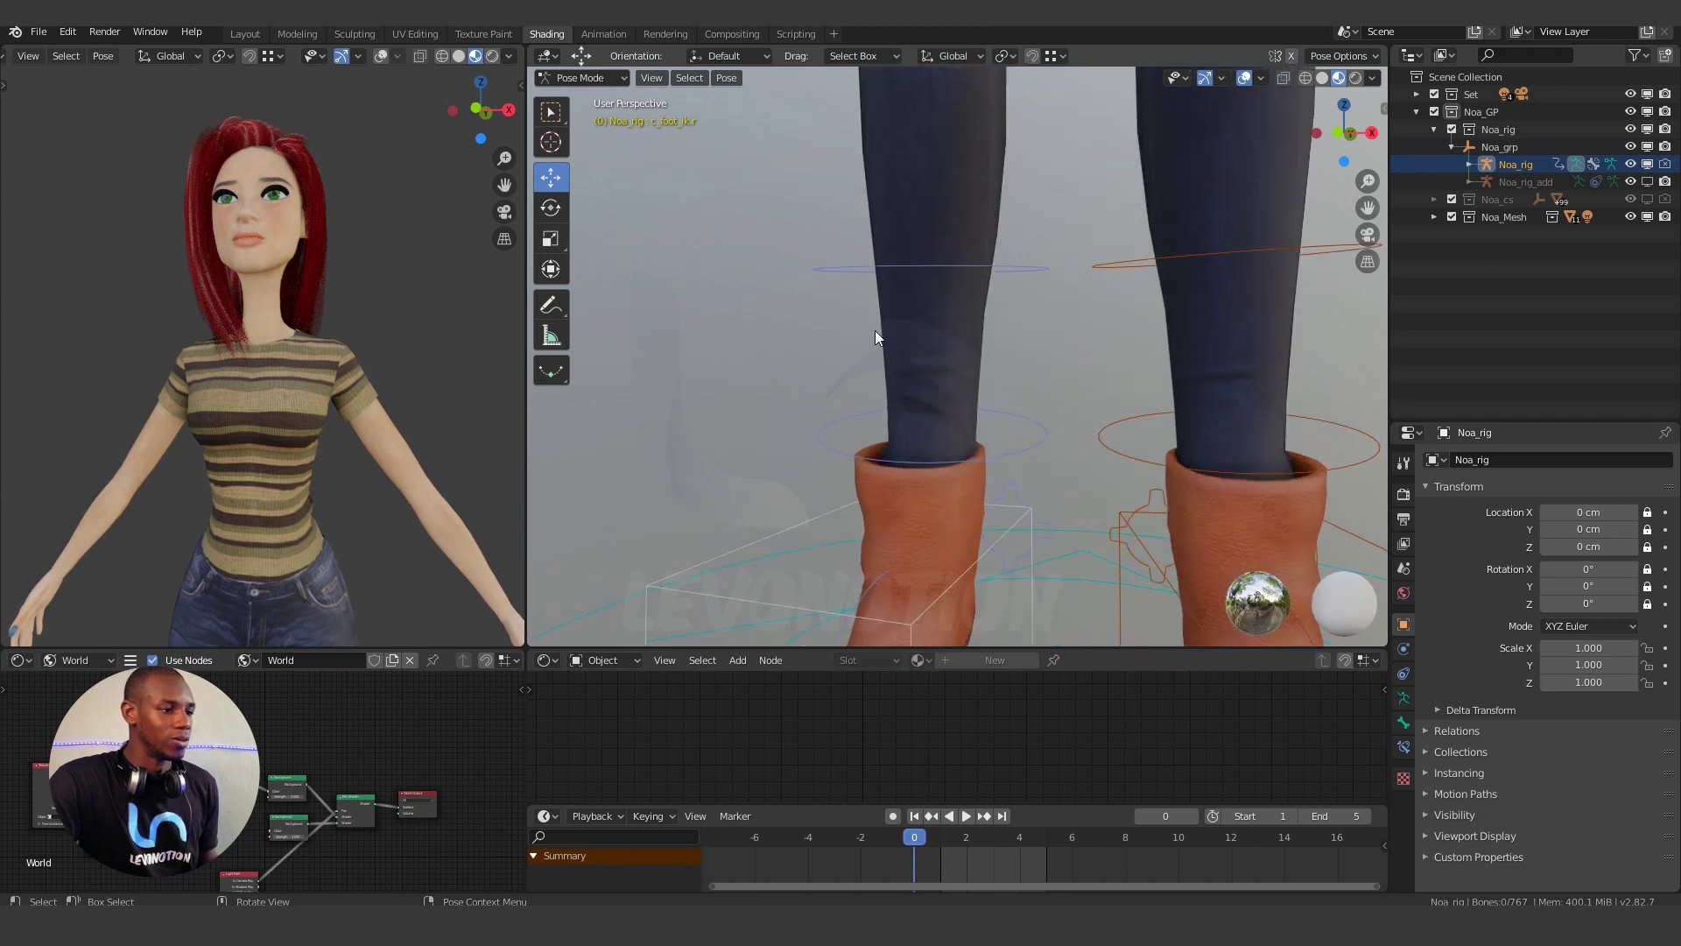
pyautogui.click(875, 330)
pyautogui.scroll(-3, 891, 237)
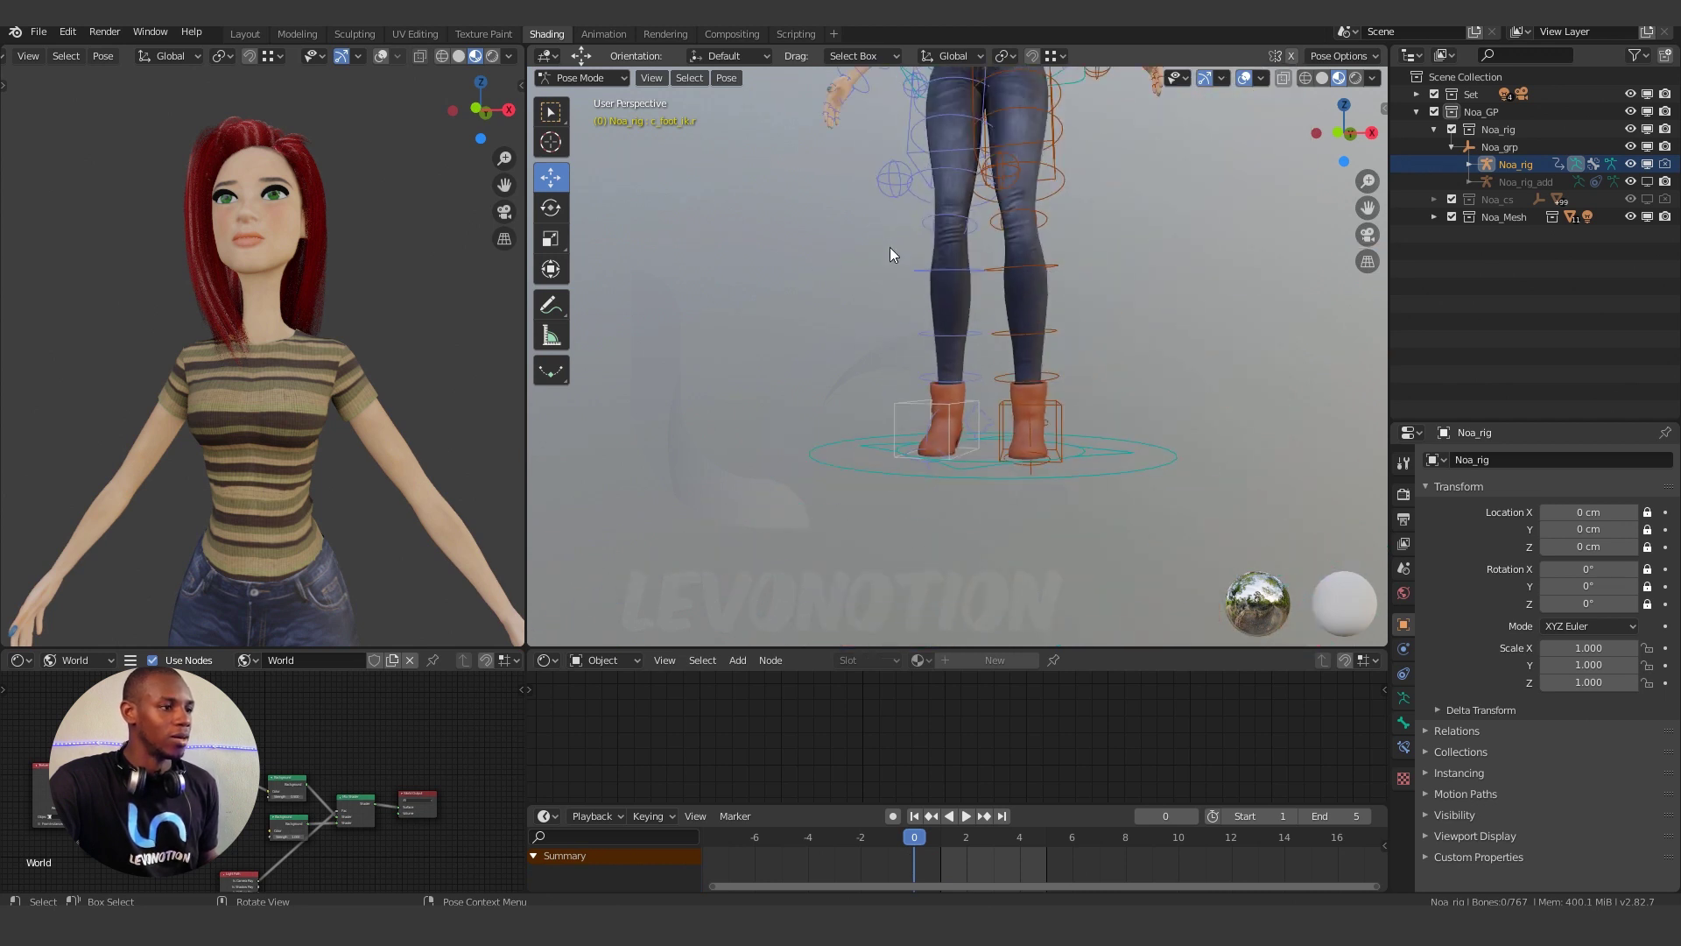
# Select Body with Heels as active and switch both into Weight Paint mode.
pyautogui.click(847, 88)
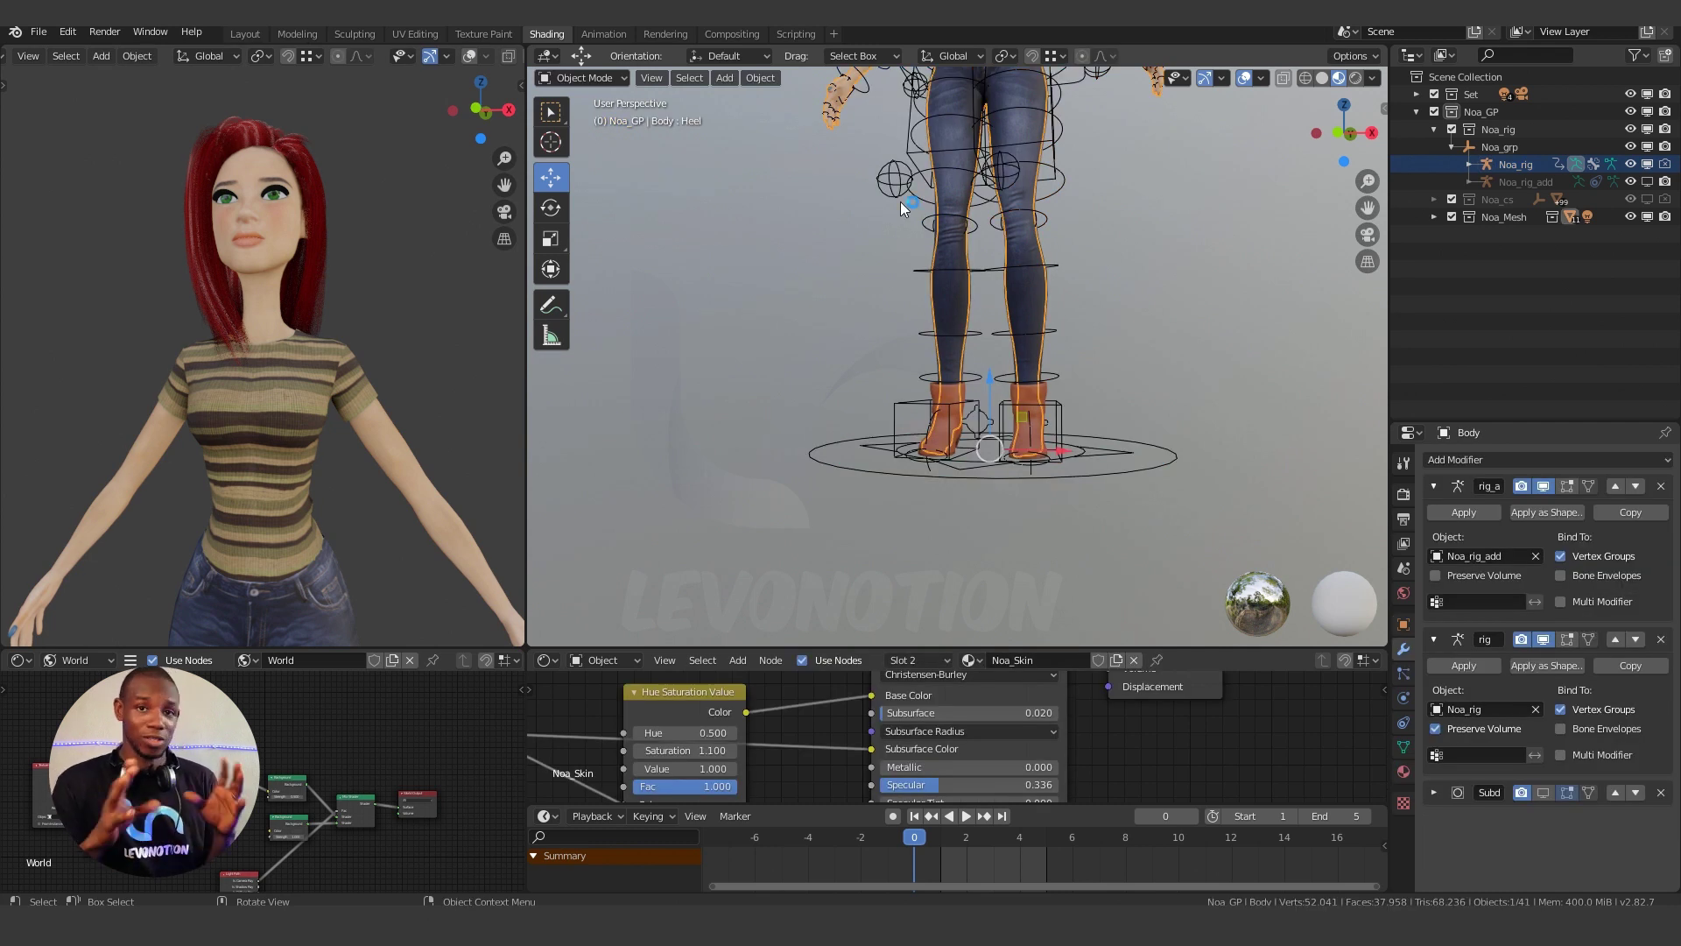
pyautogui.keyDown('shift'); pyautogui.click(933, 387); pyautogui.keyUp('shift')
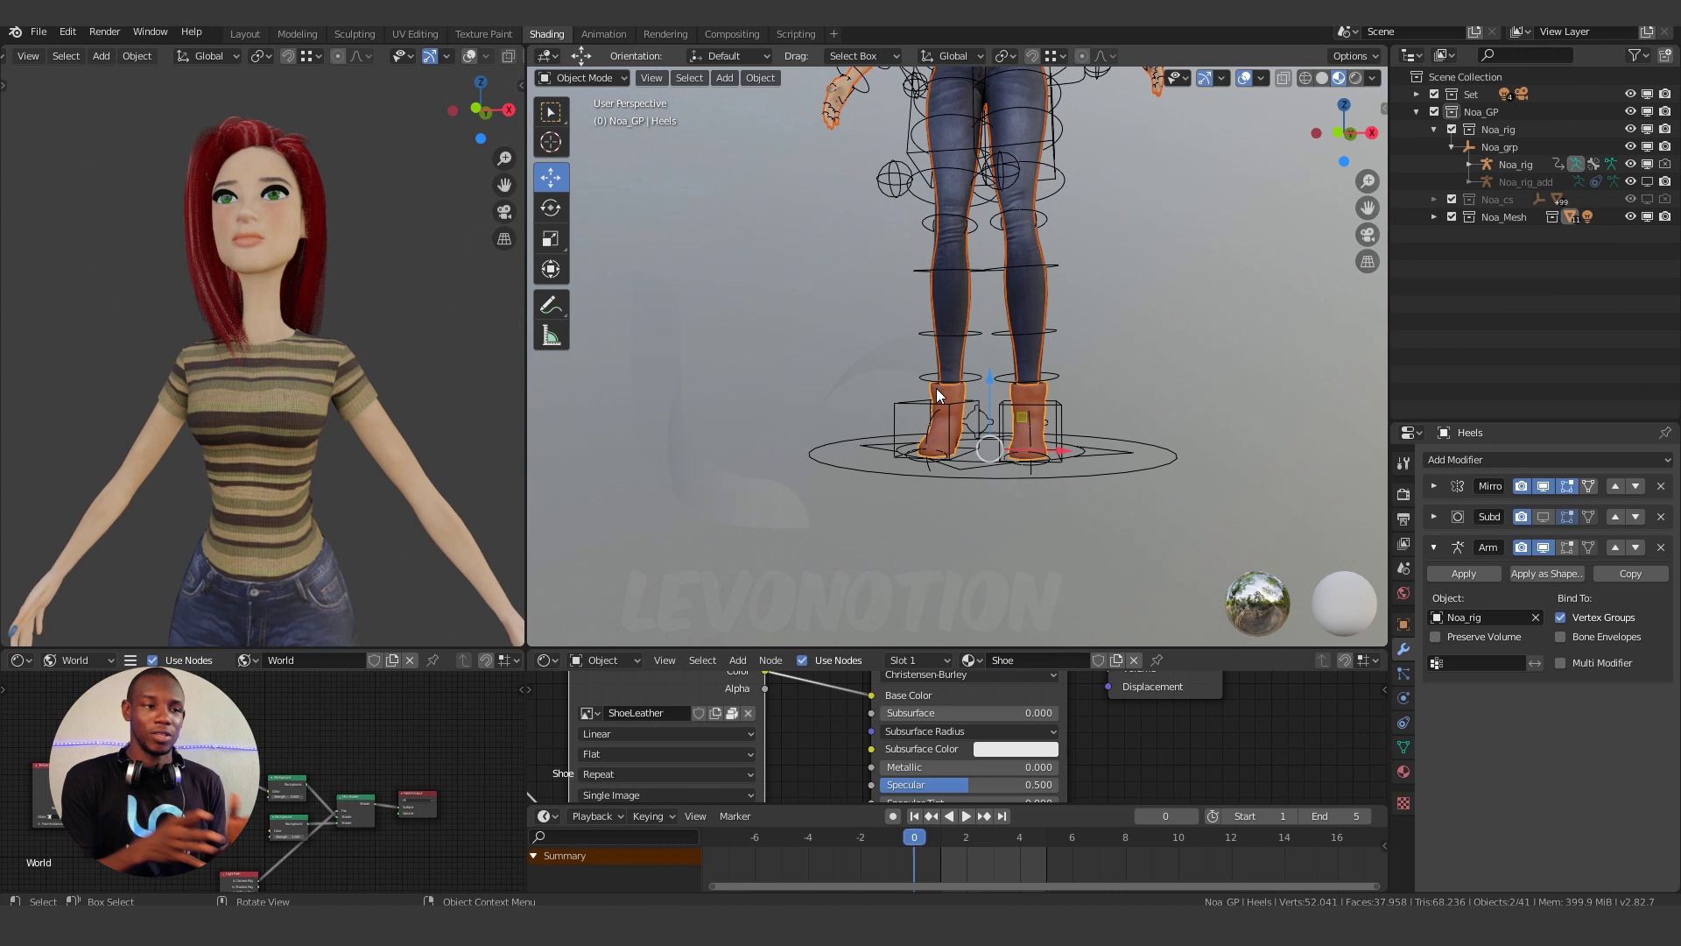
pyautogui.click(584, 78)
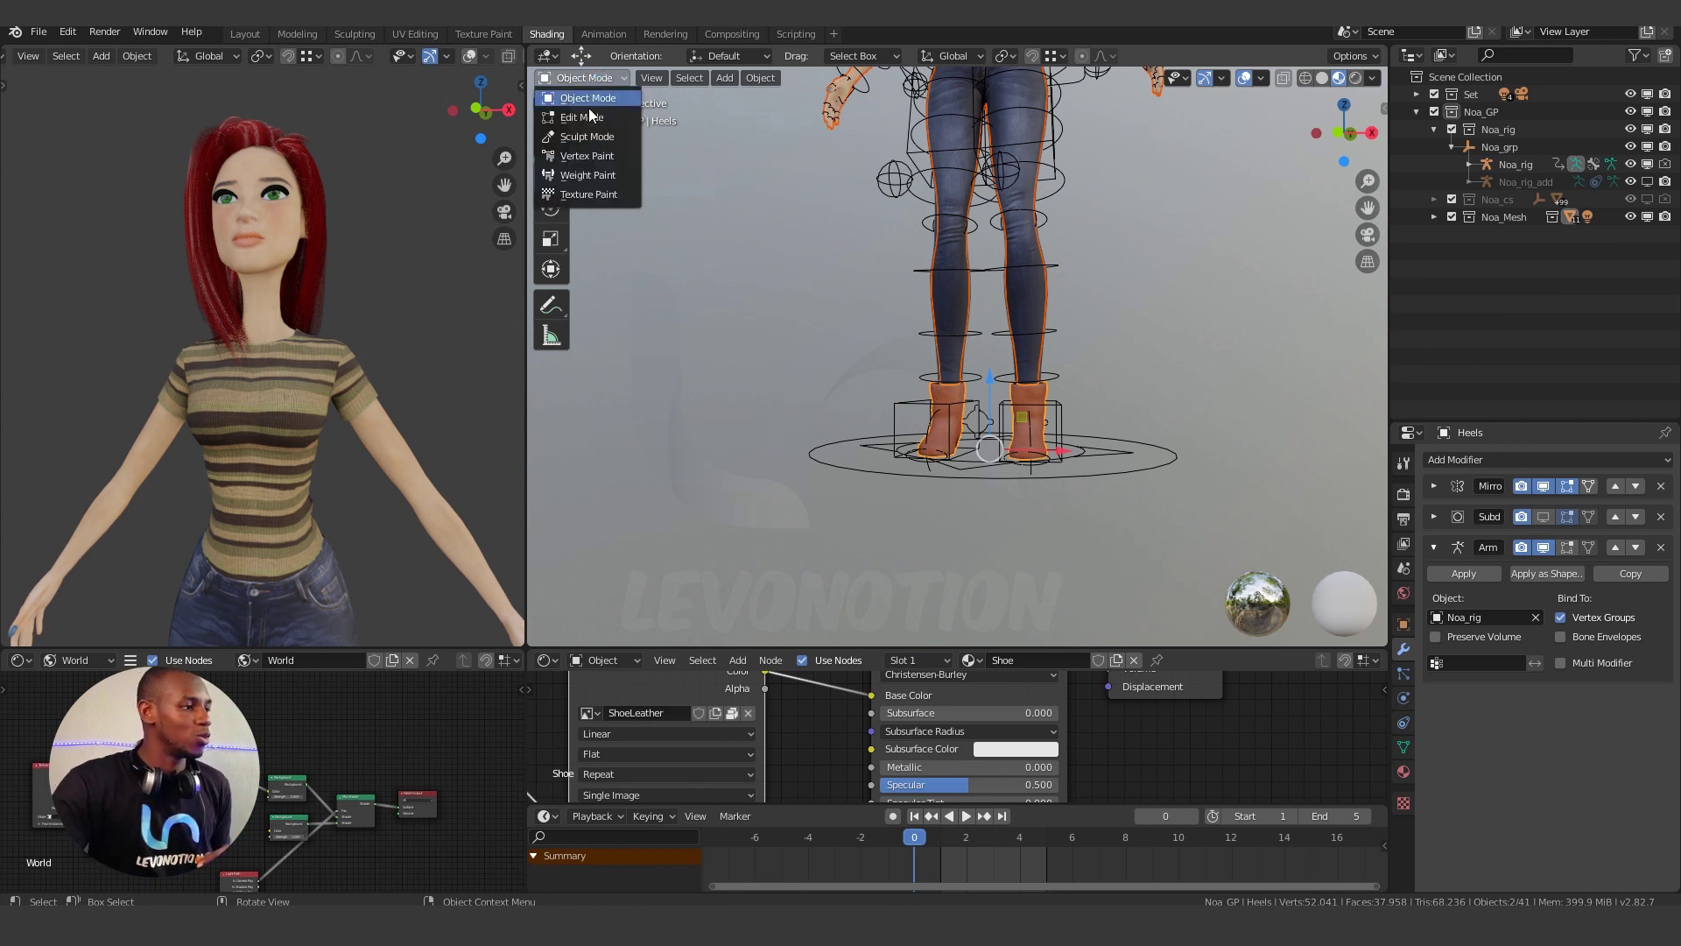
pyautogui.click(585, 177)
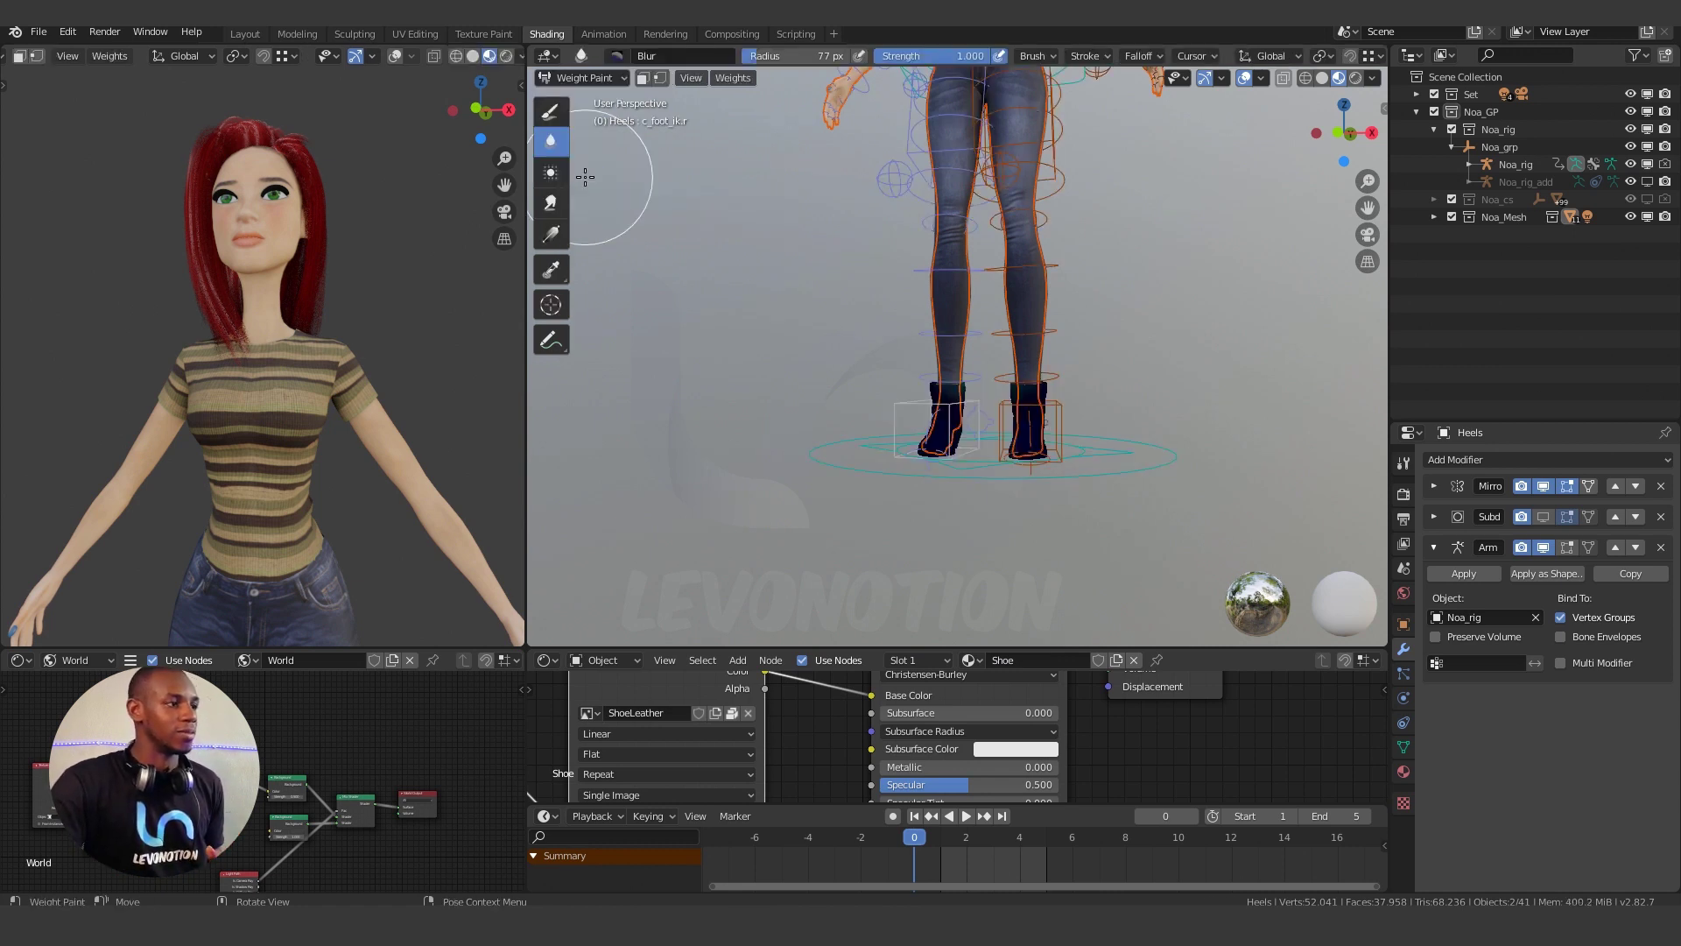
# Run Transfer Weights from the body, matching Source Layers By Name into All Layers.
pyautogui.click(734, 79)
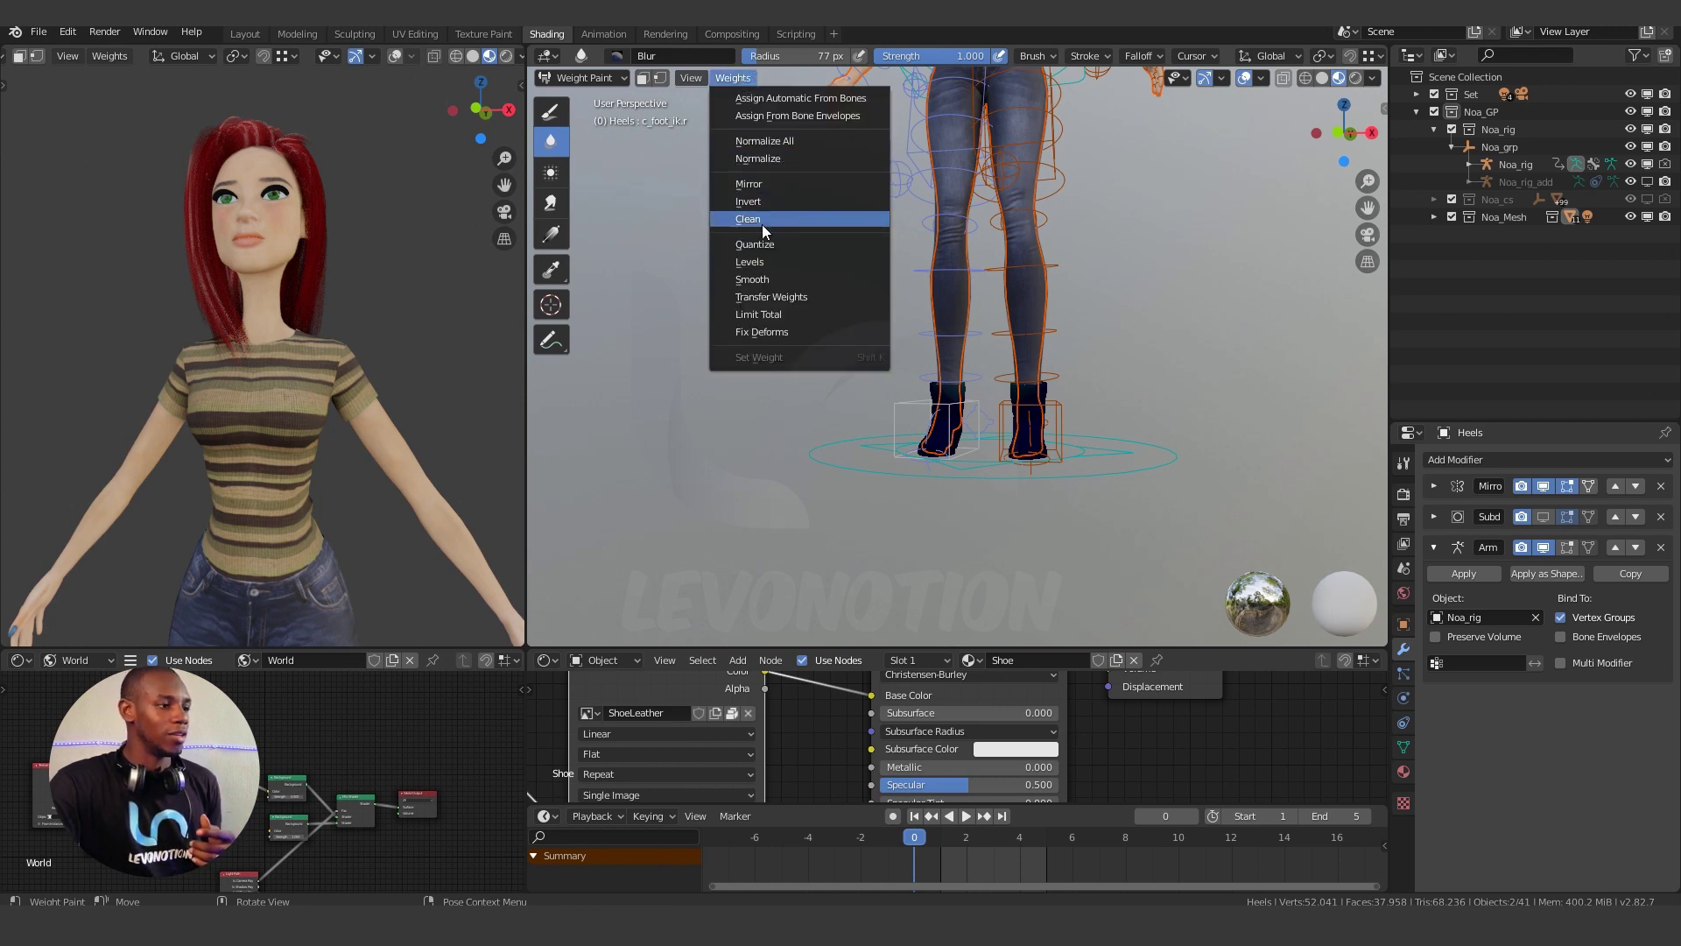
pyautogui.click(783, 298)
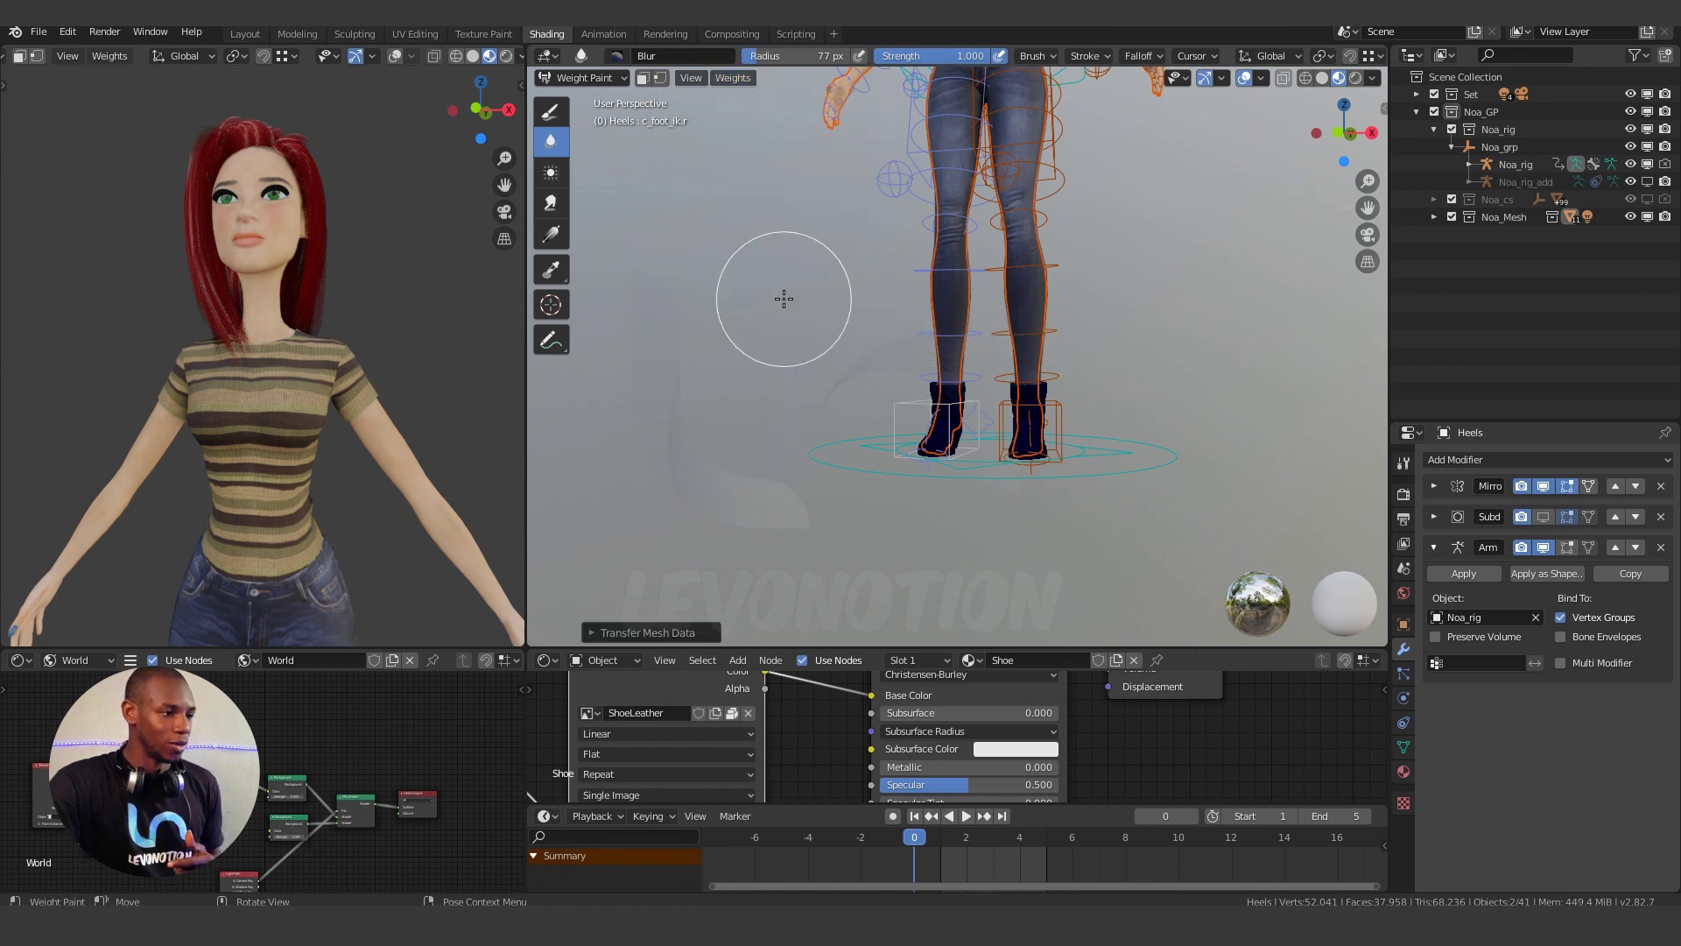
pyautogui.click(673, 630)
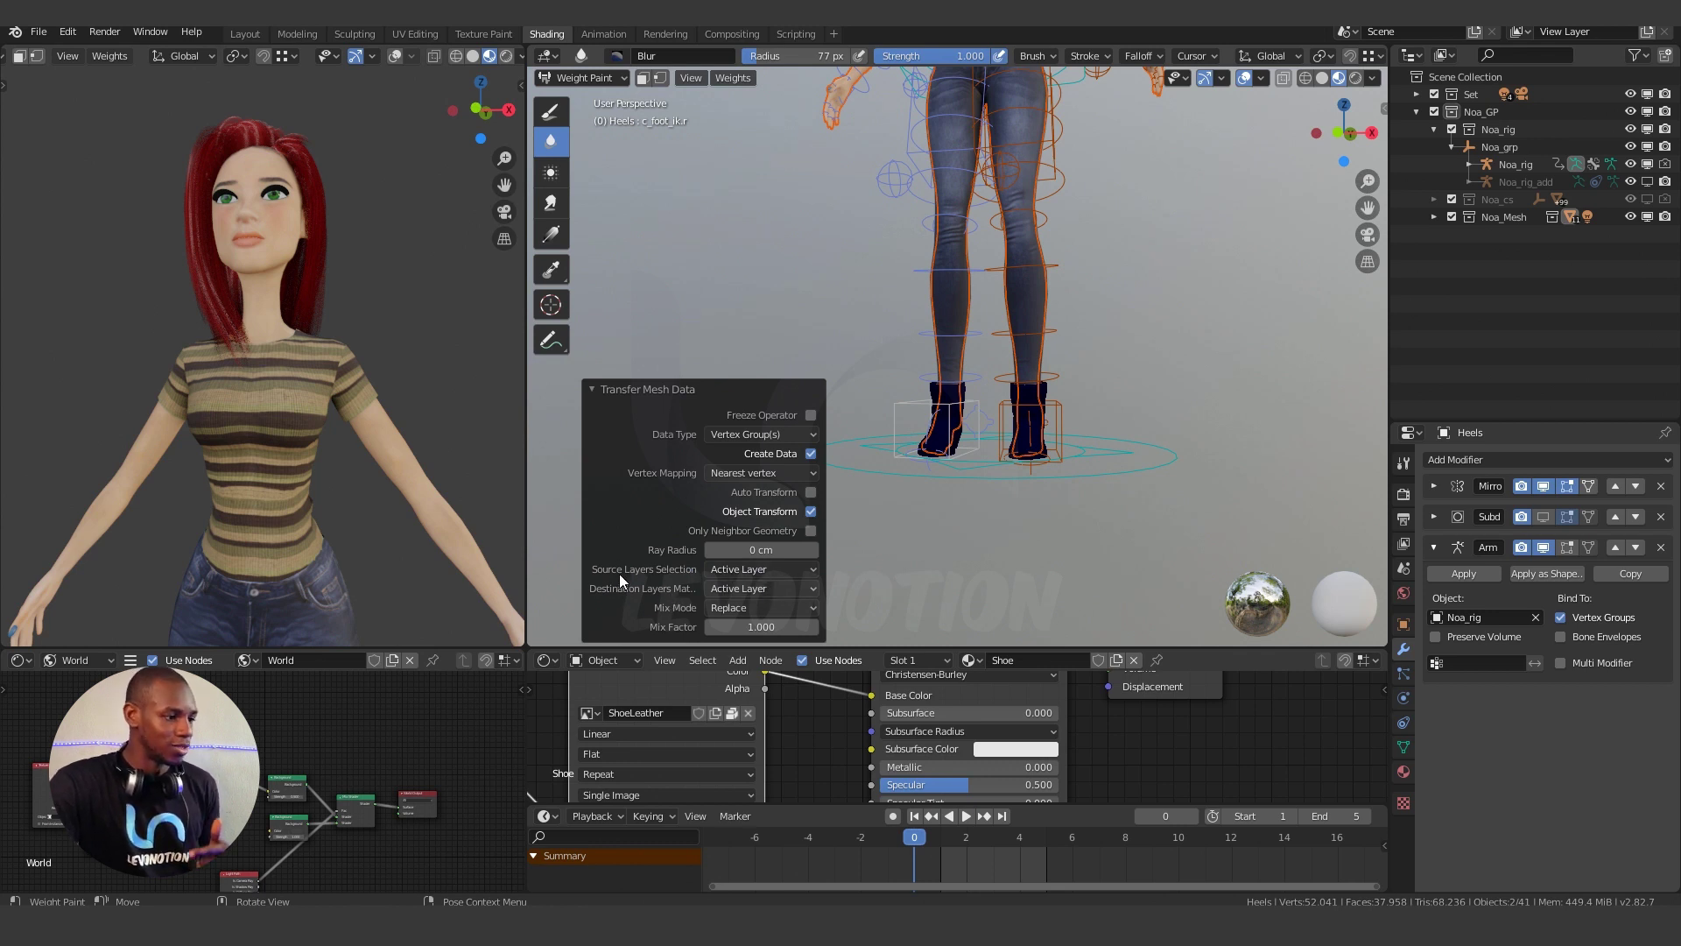
pyautogui.click(784, 570)
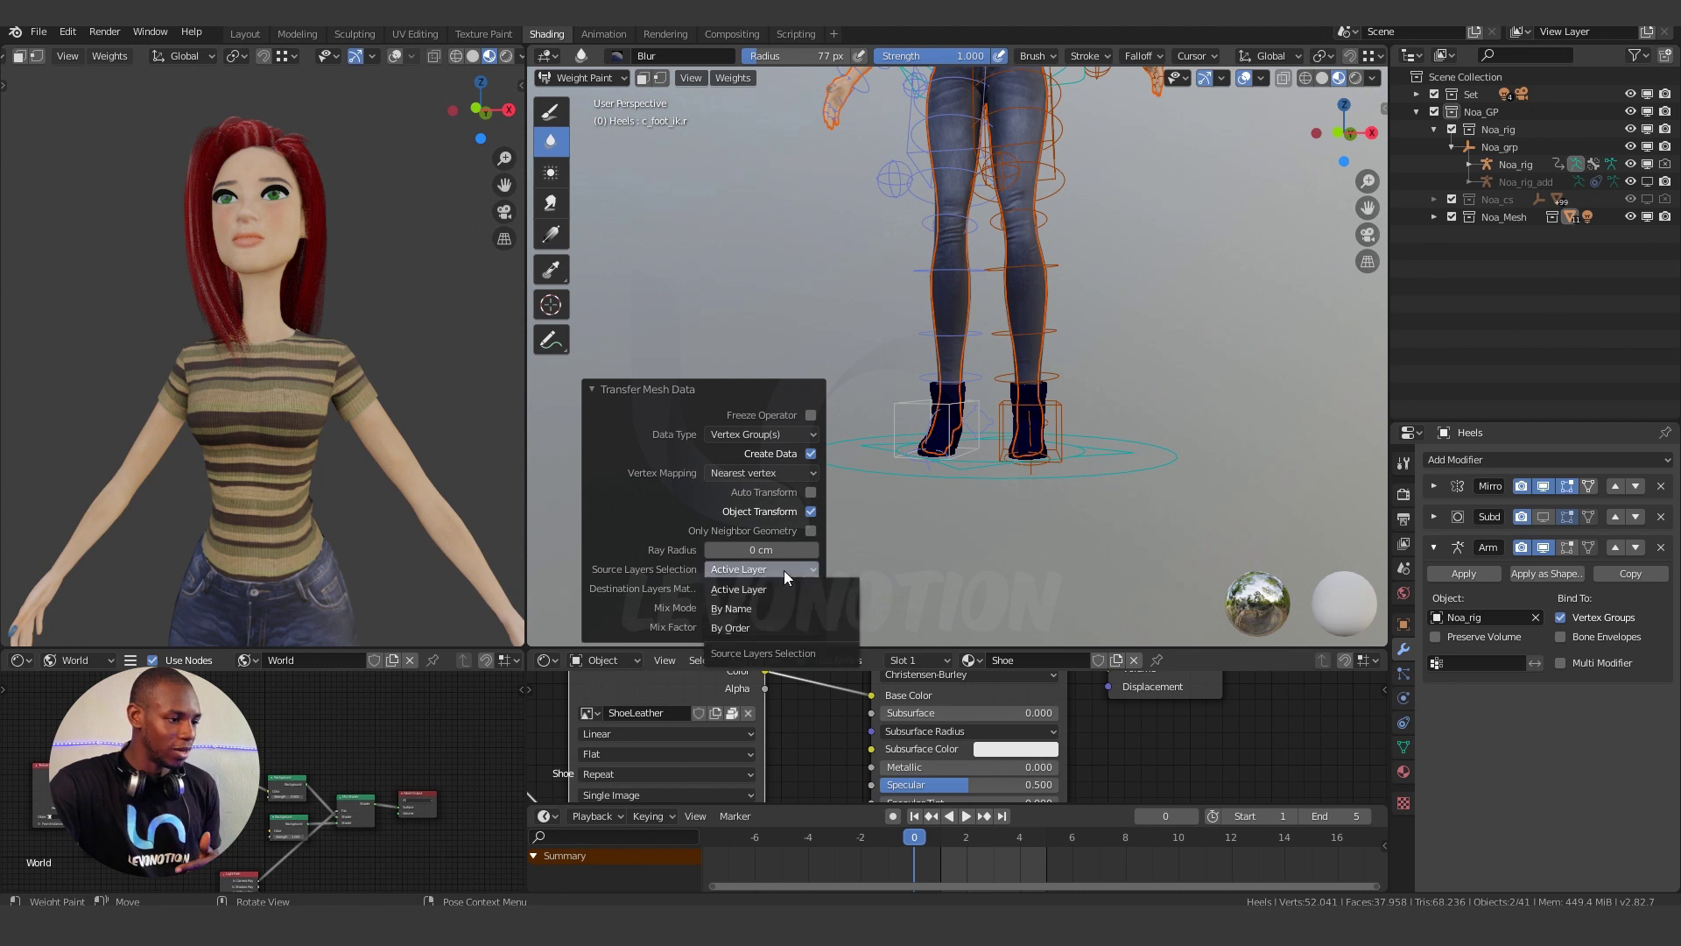
pyautogui.click(728, 610)
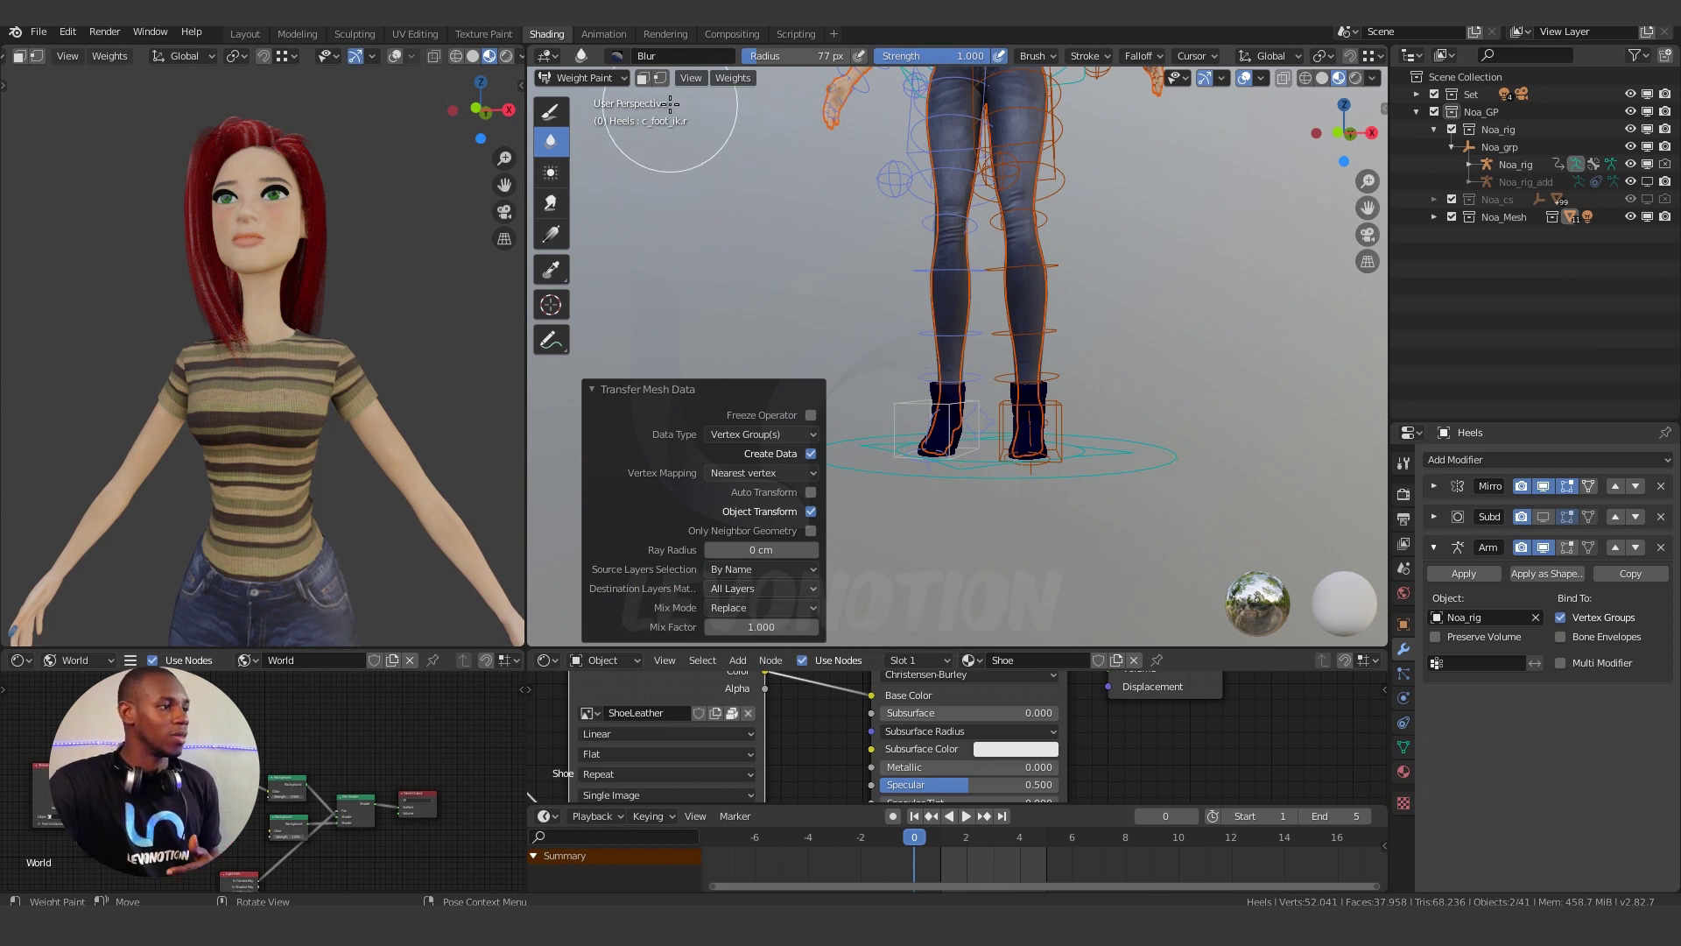
# Return to Object Mode, put Noa_rig in Pose Mode and raise the left foot control about 24.7 cm.
pyautogui.click(618, 78)
pyautogui.click(605, 99)
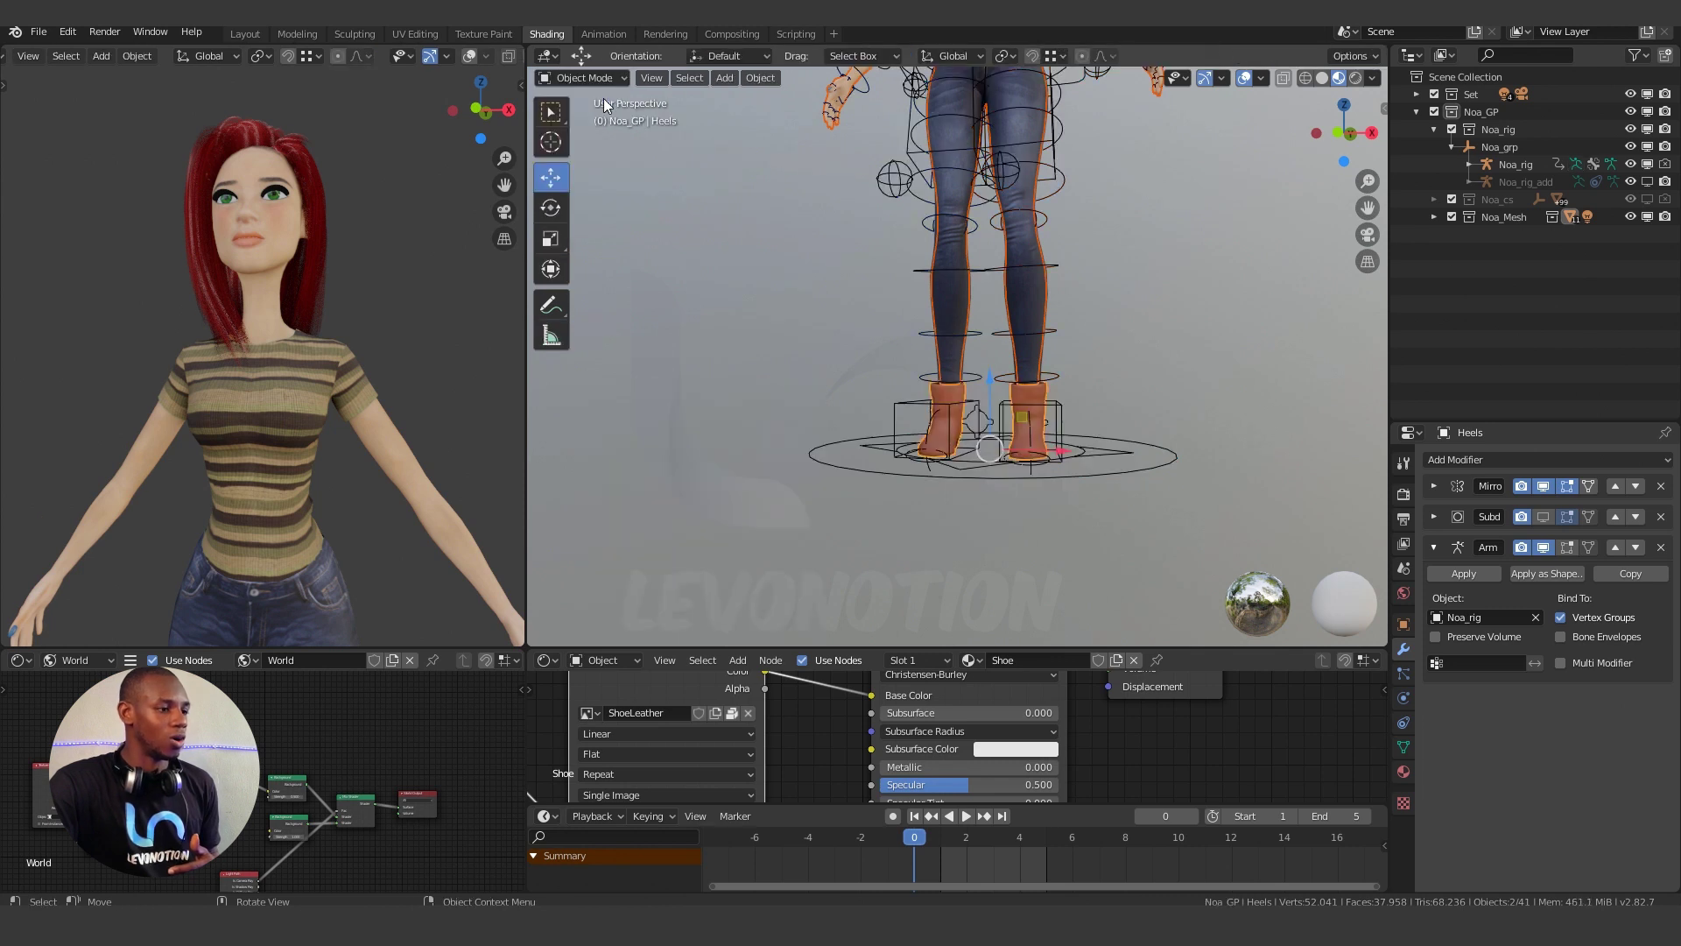
pyautogui.click(896, 407)
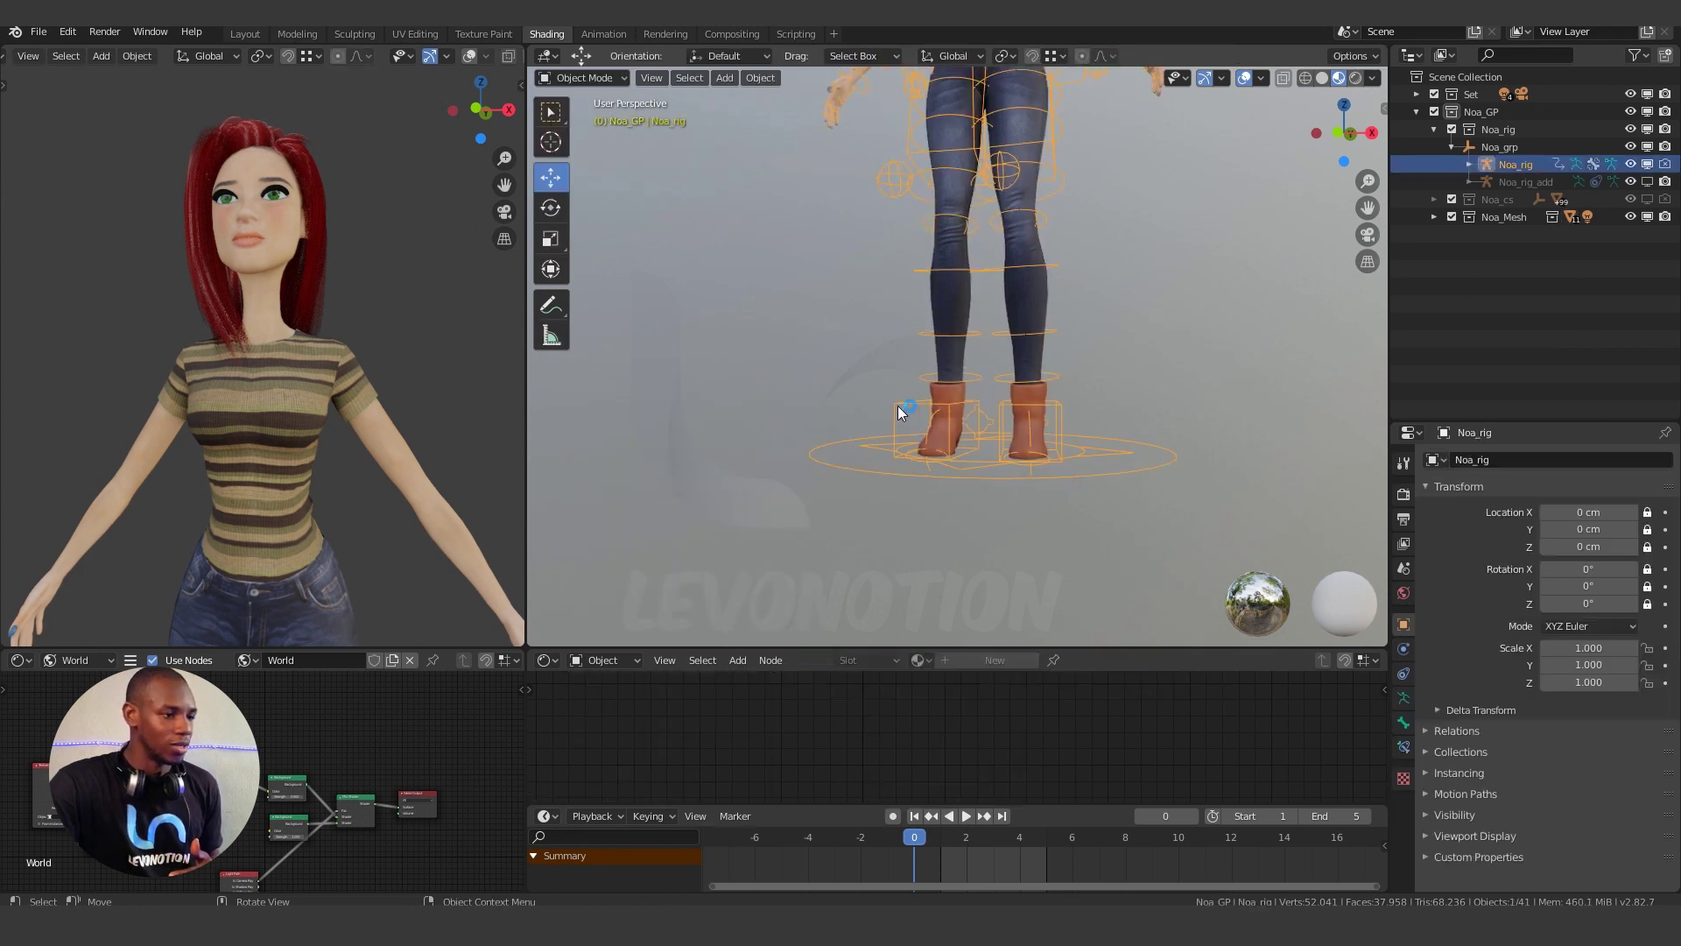
pyautogui.click(607, 74)
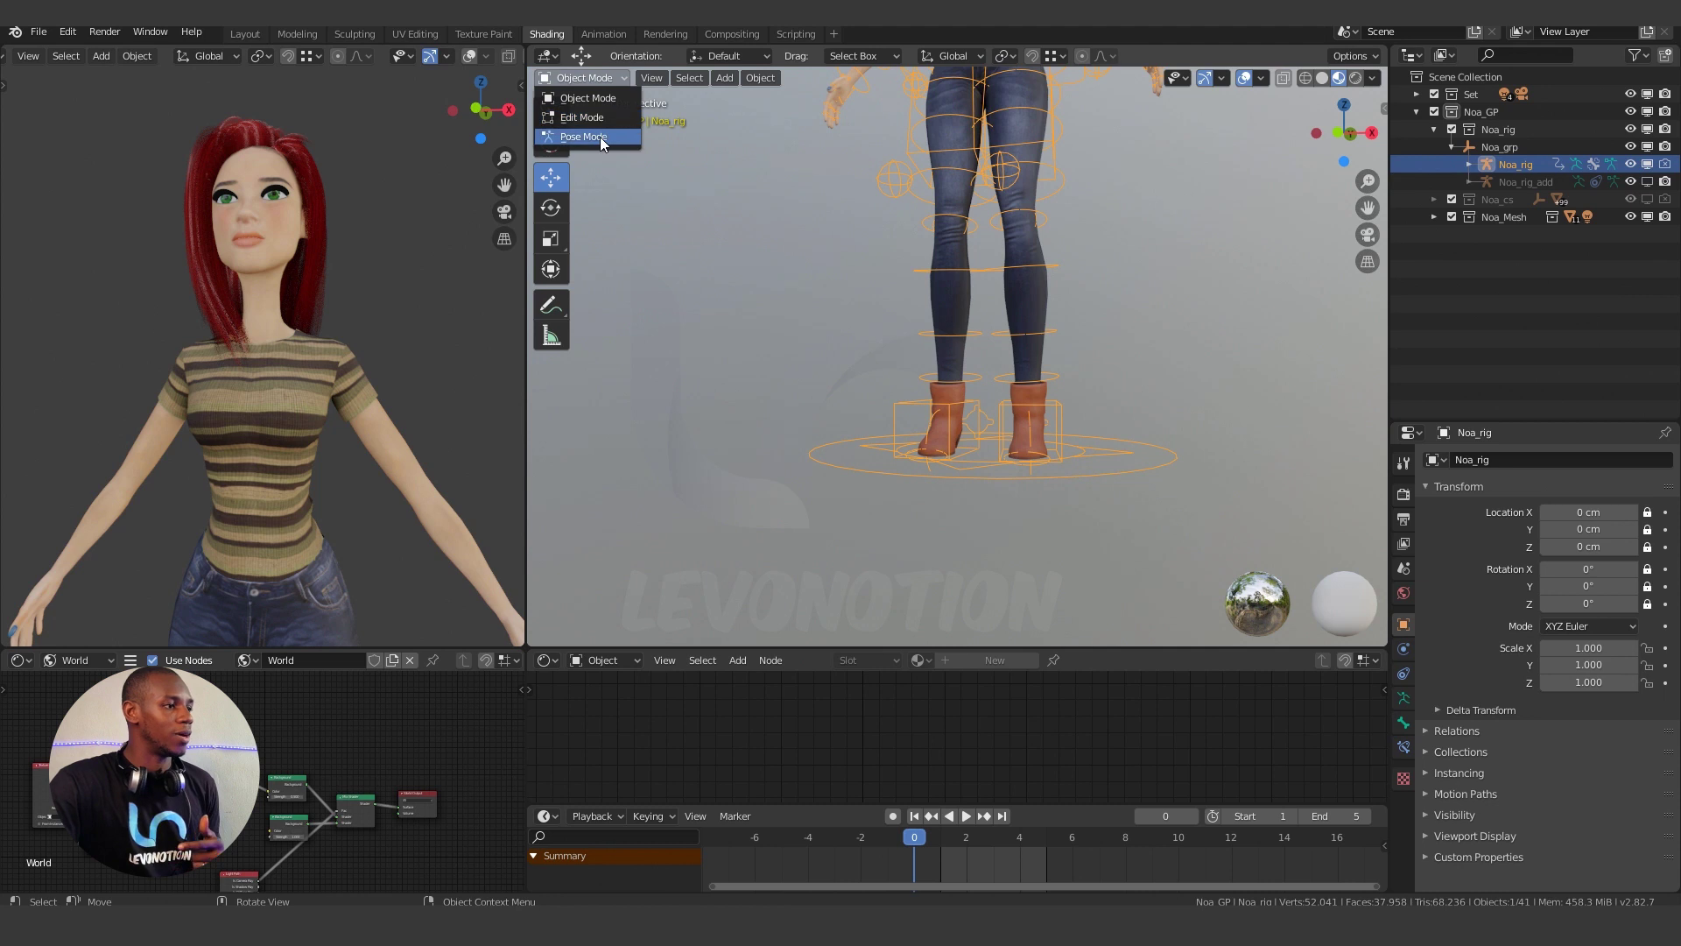
pyautogui.click(601, 134)
pyautogui.click(905, 401)
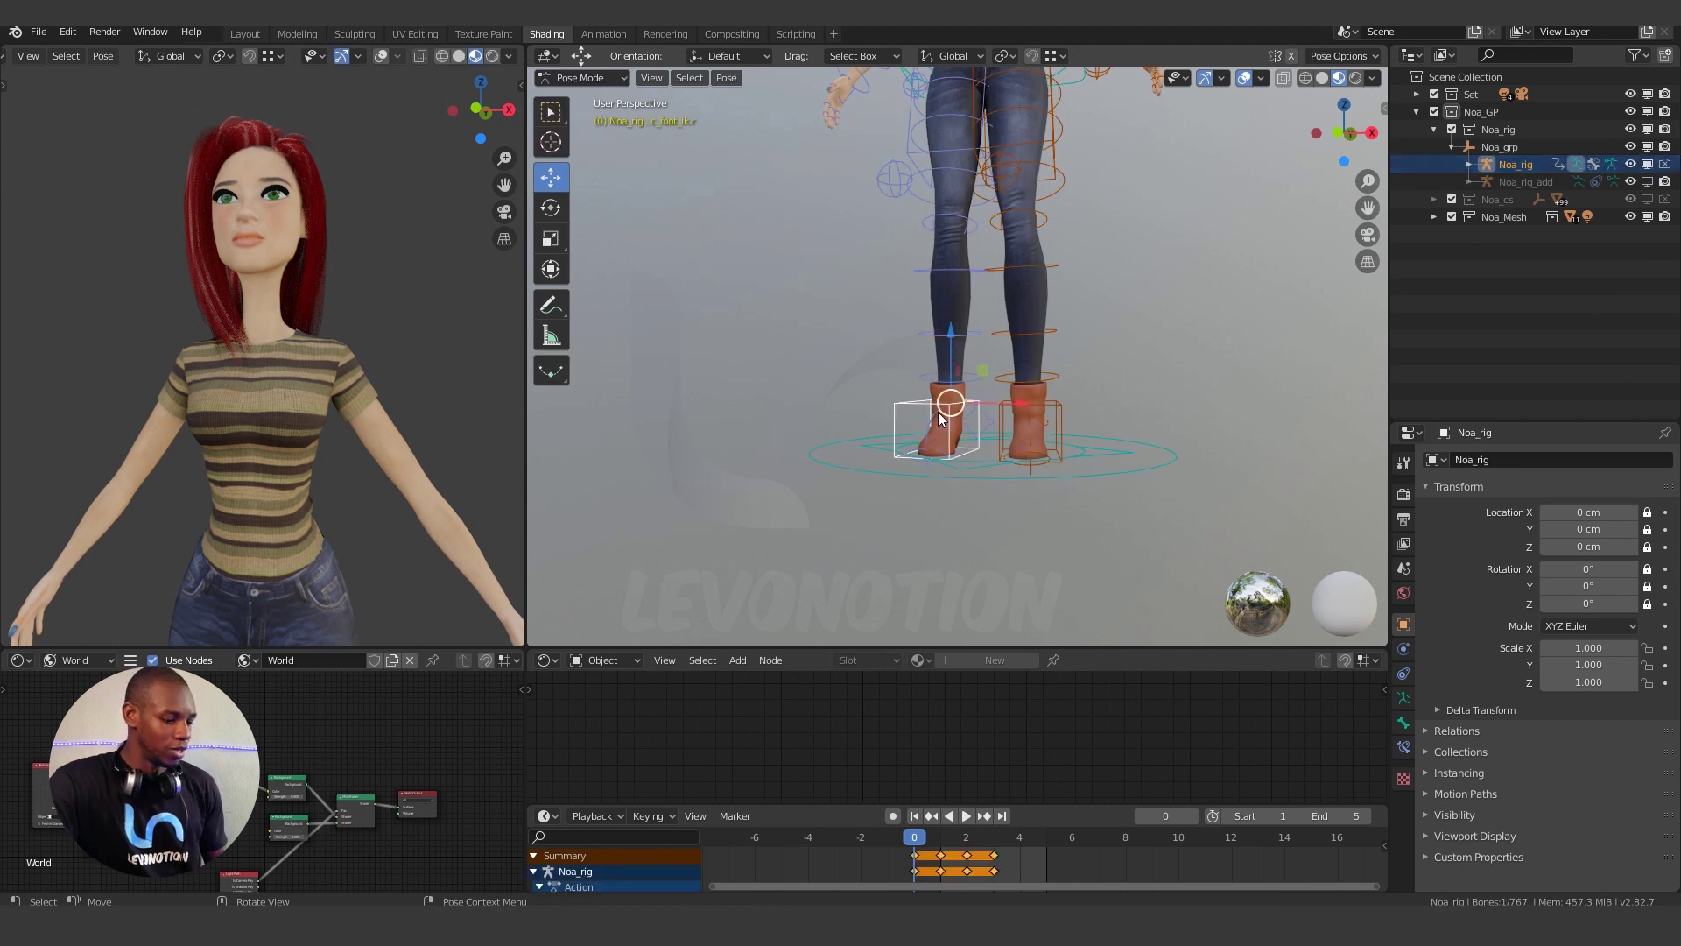
pyautogui.press('g')
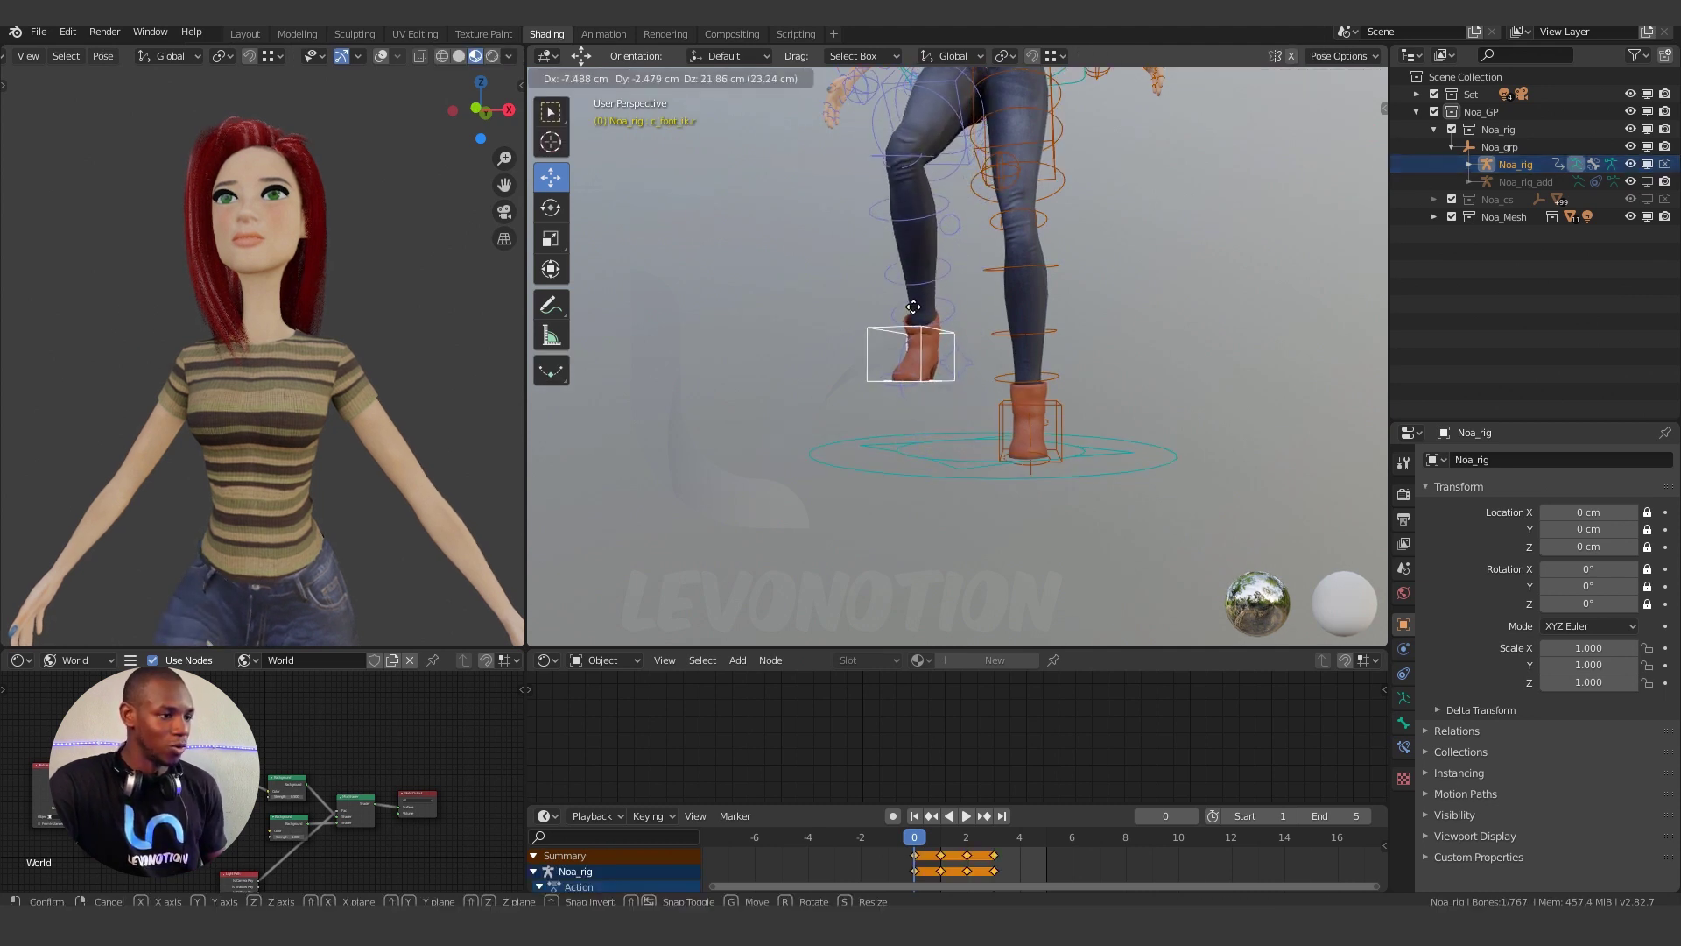
pyautogui.click(907, 304)
# Play and stop the animation, inspecting how the boot follows the foot.
pyautogui.scroll(6, 934, 360)
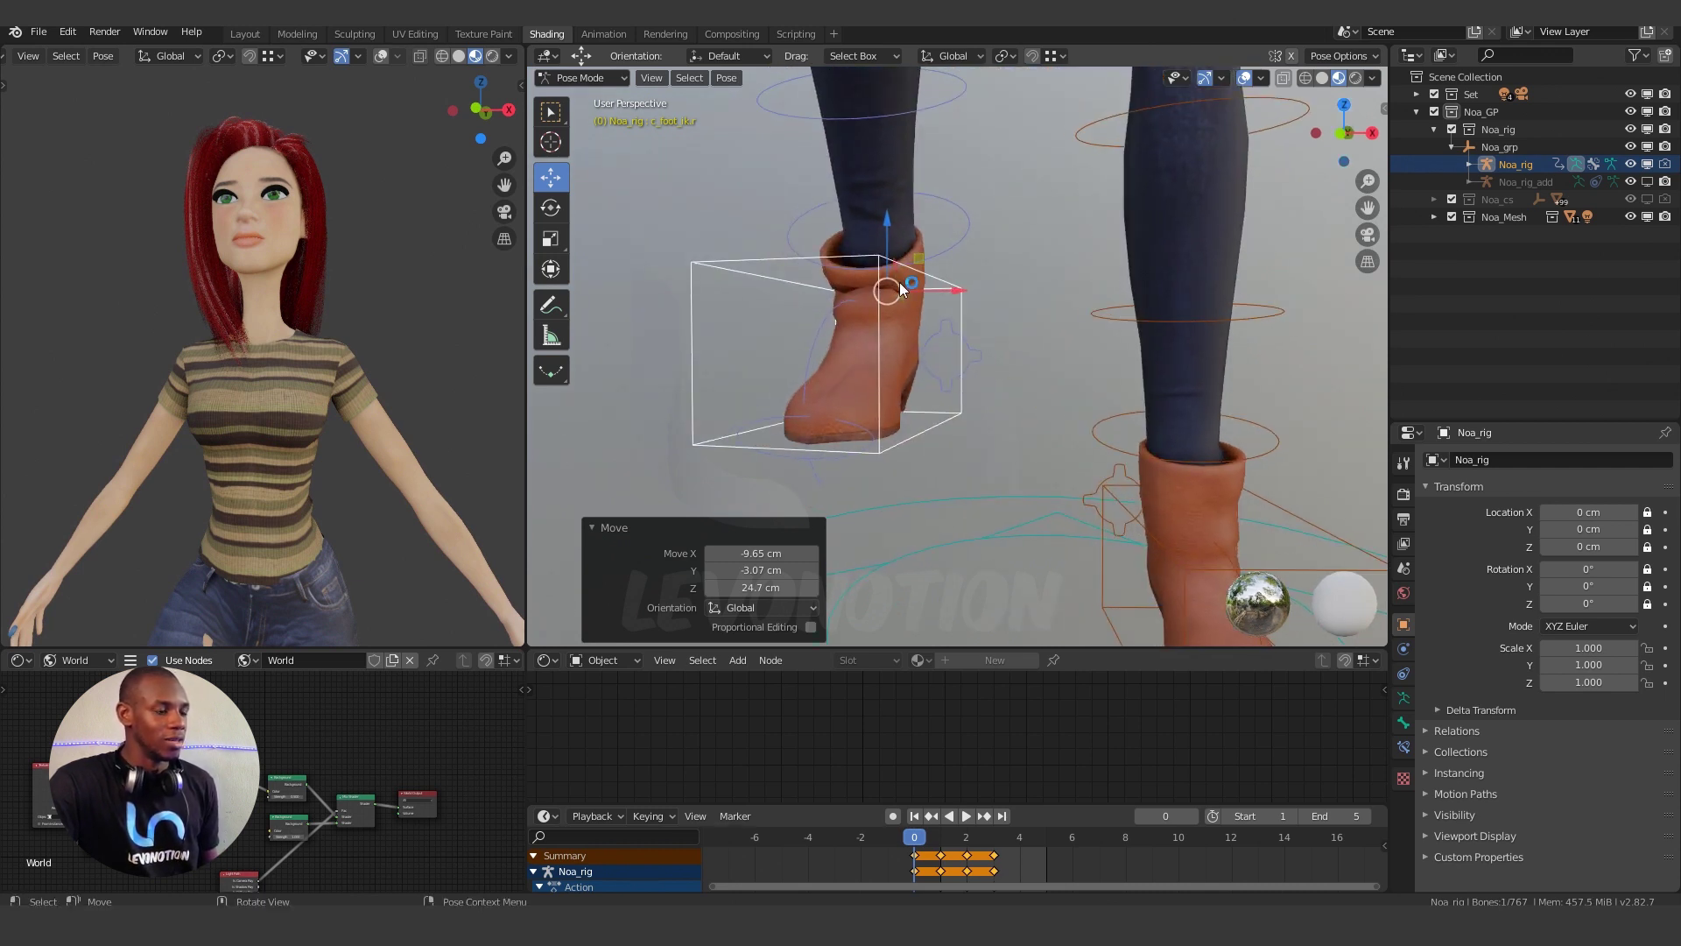
pyautogui.moveTo(951, 331); pyautogui.dragTo(937, 334, button='middle')
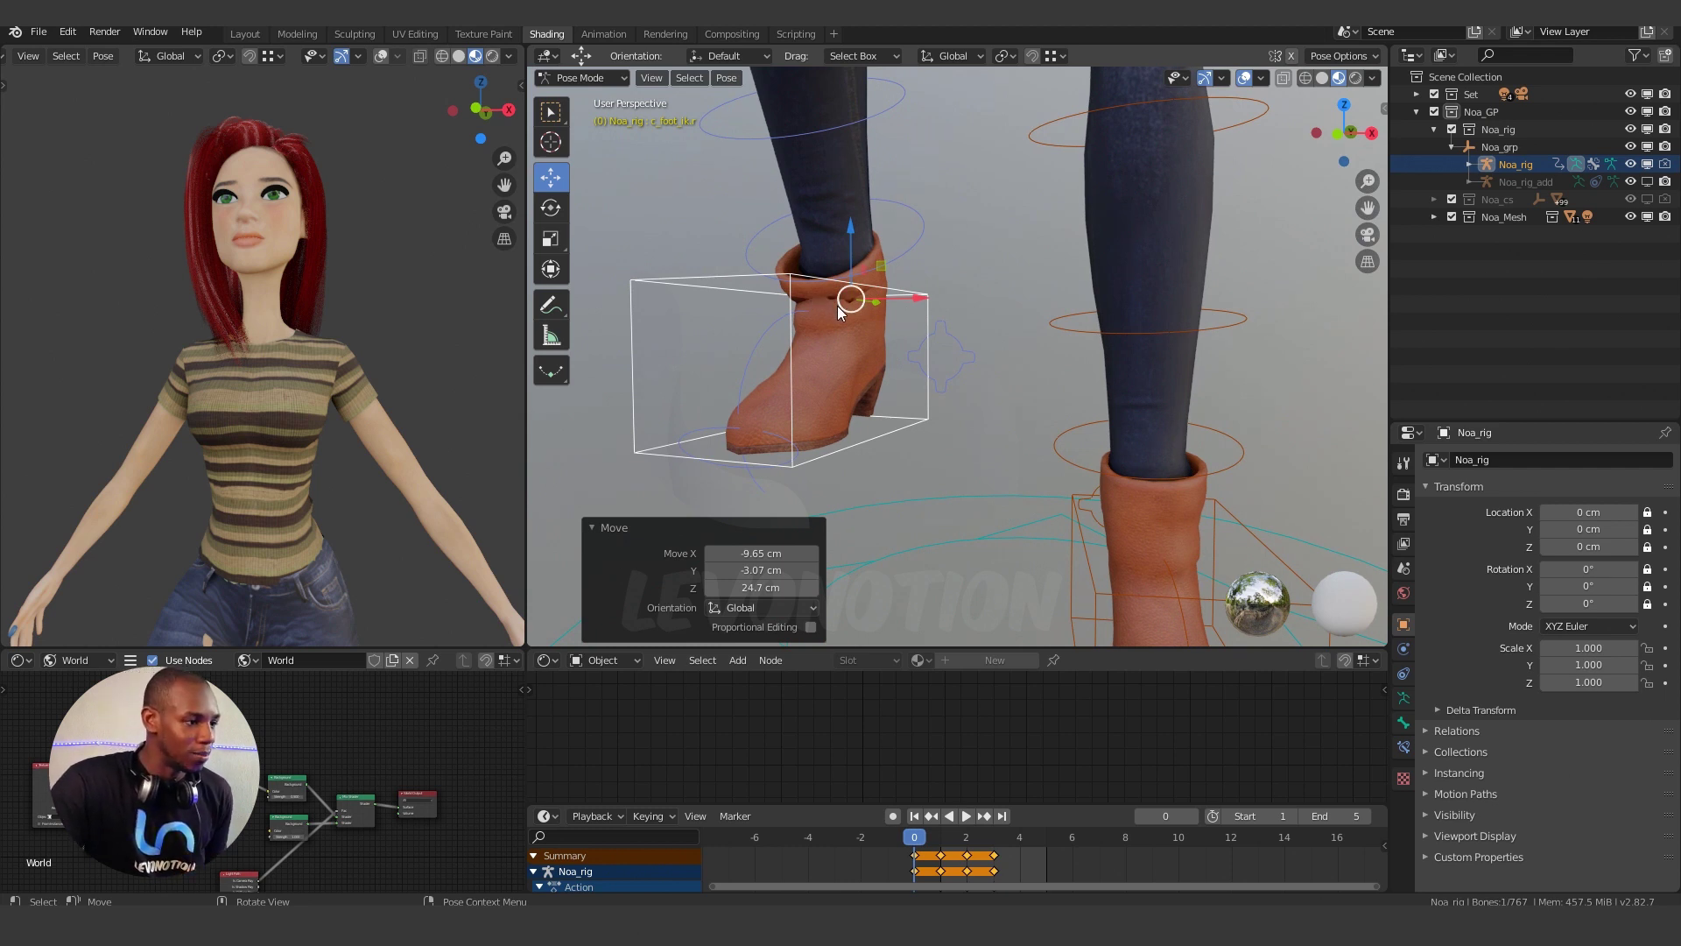
pyautogui.scroll(2, 837, 308)
pyautogui.keyDown('ctrl'); pyautogui.scroll(3, 875, 307); pyautogui.keyUp('ctrl')
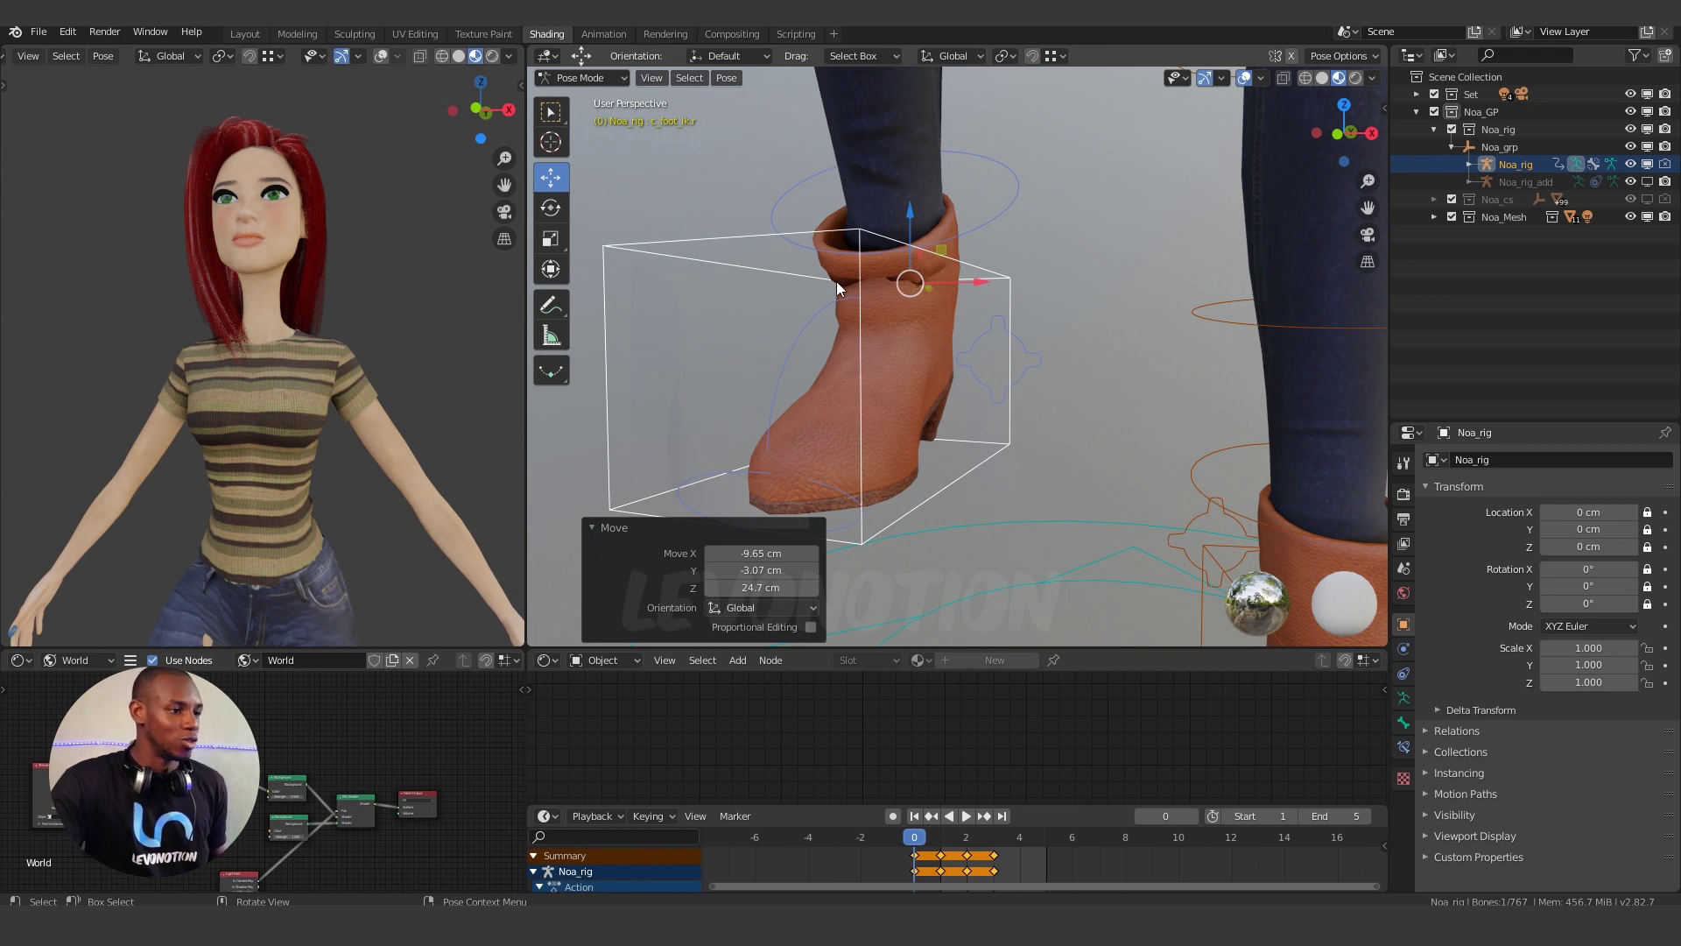
pyautogui.press('space')
pyautogui.press('Escape')
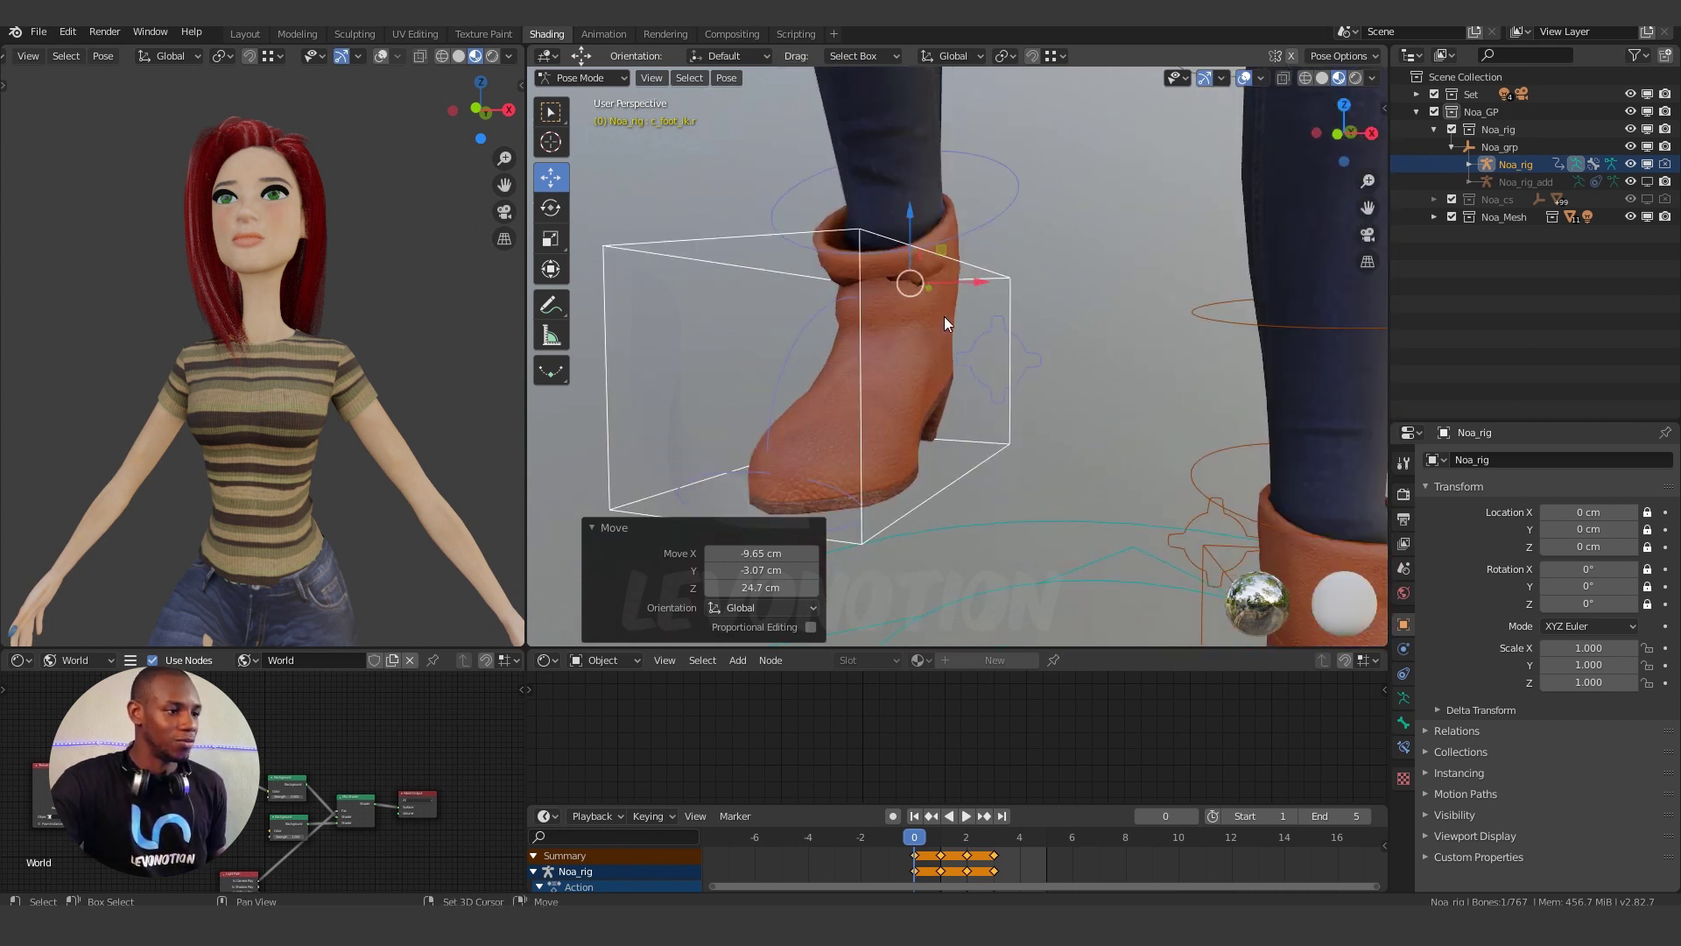
pyautogui.moveTo(944, 317); pyautogui.dragTo(1017, 319, button='middle')
# Select the Heels boot in Object Mode and hide the viewport overlays.
pyautogui.click(1018, 319)
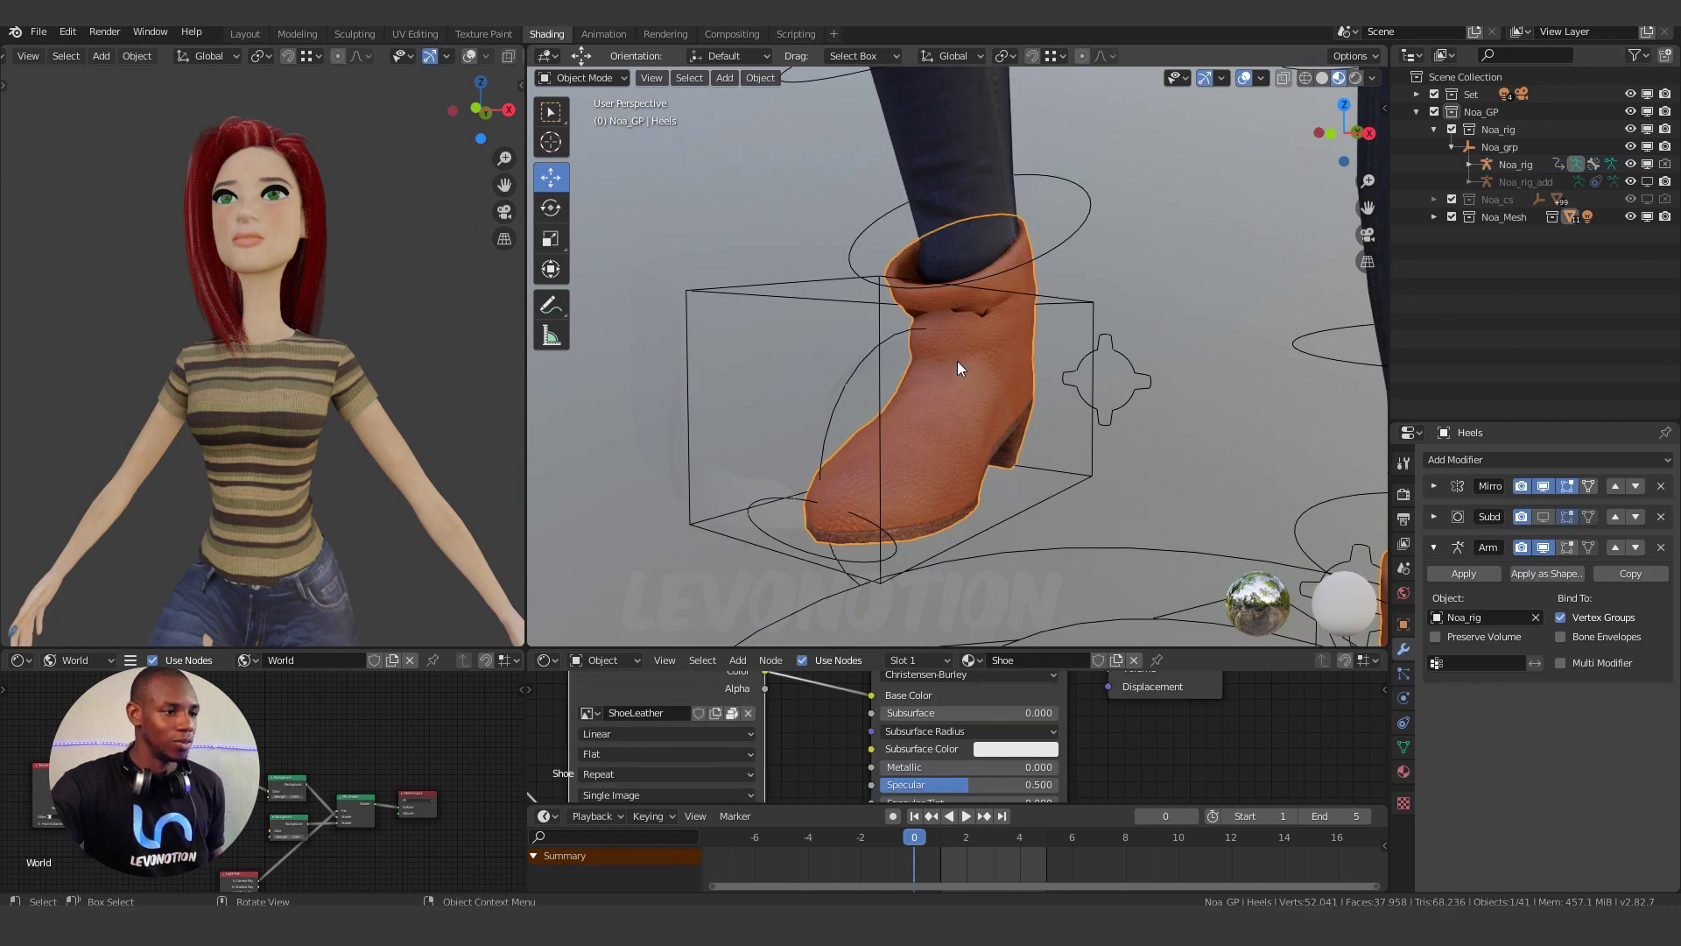
pyautogui.click(1242, 81)
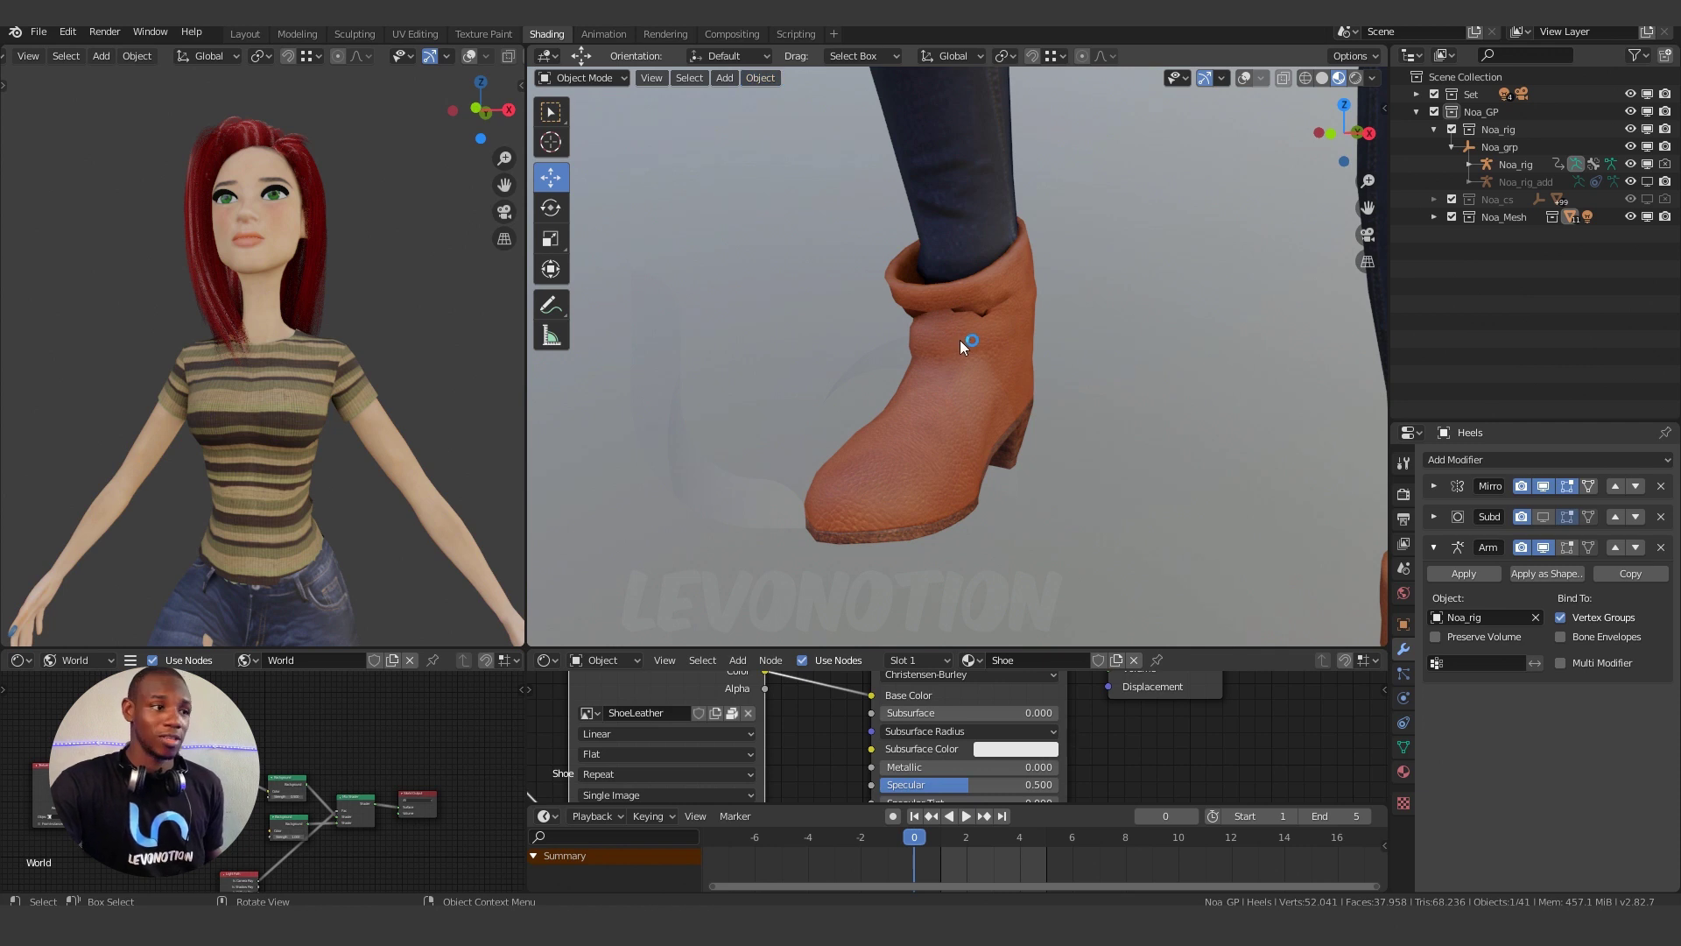
pyautogui.click(1244, 78)
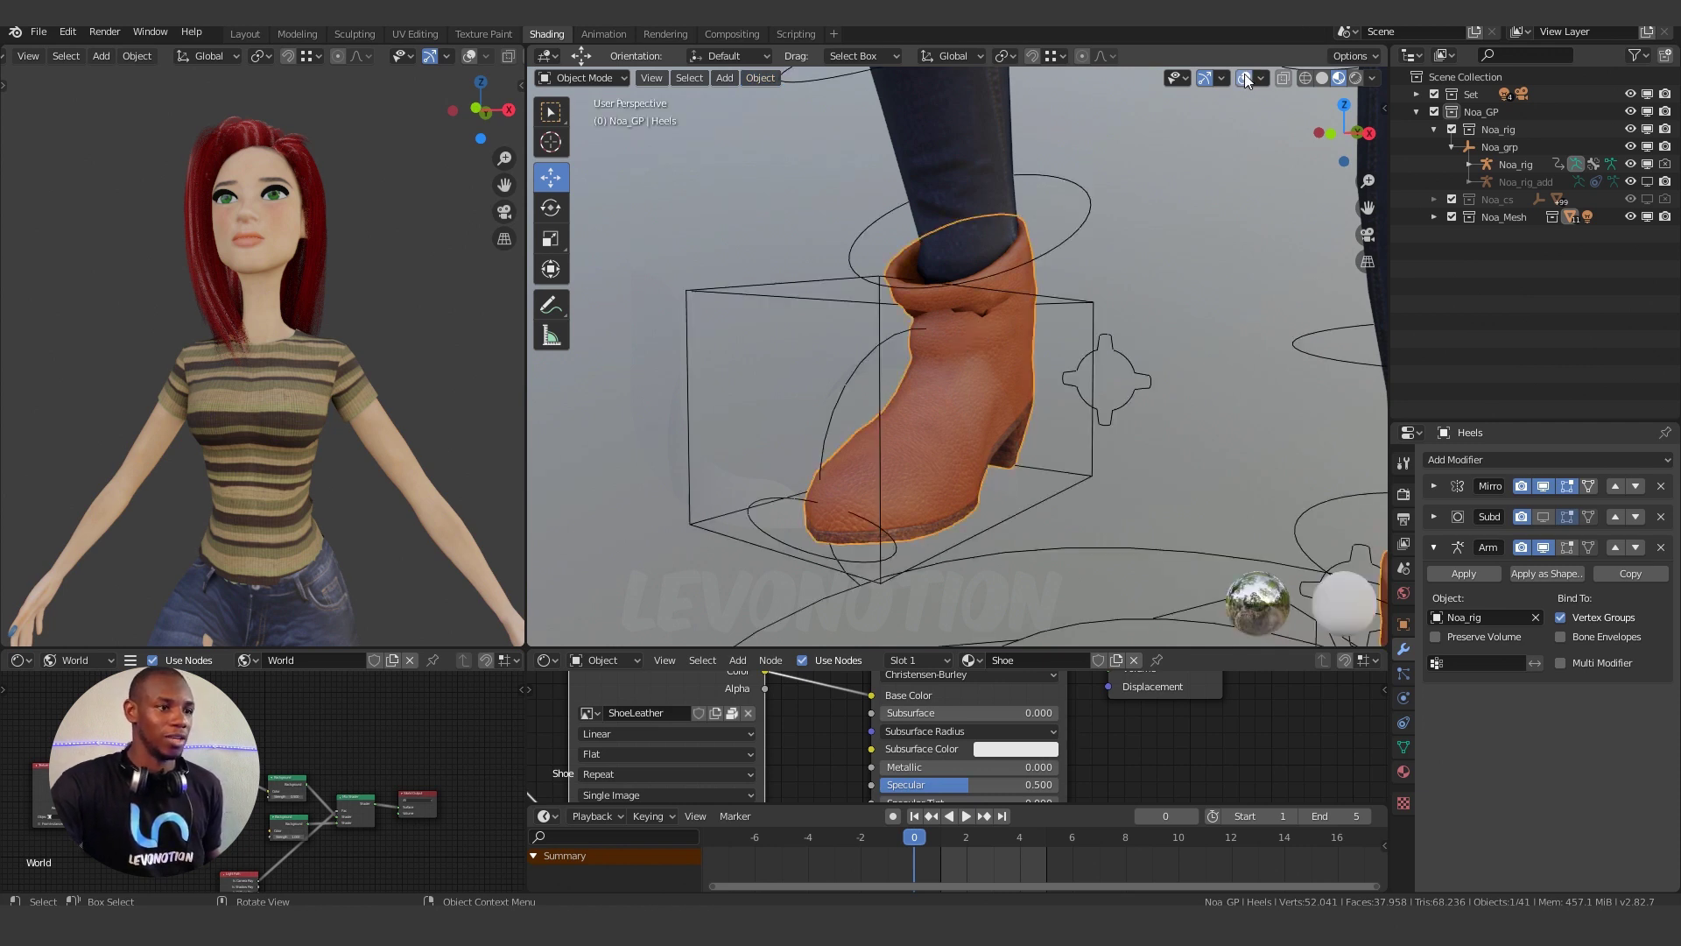
pyautogui.click(1243, 78)
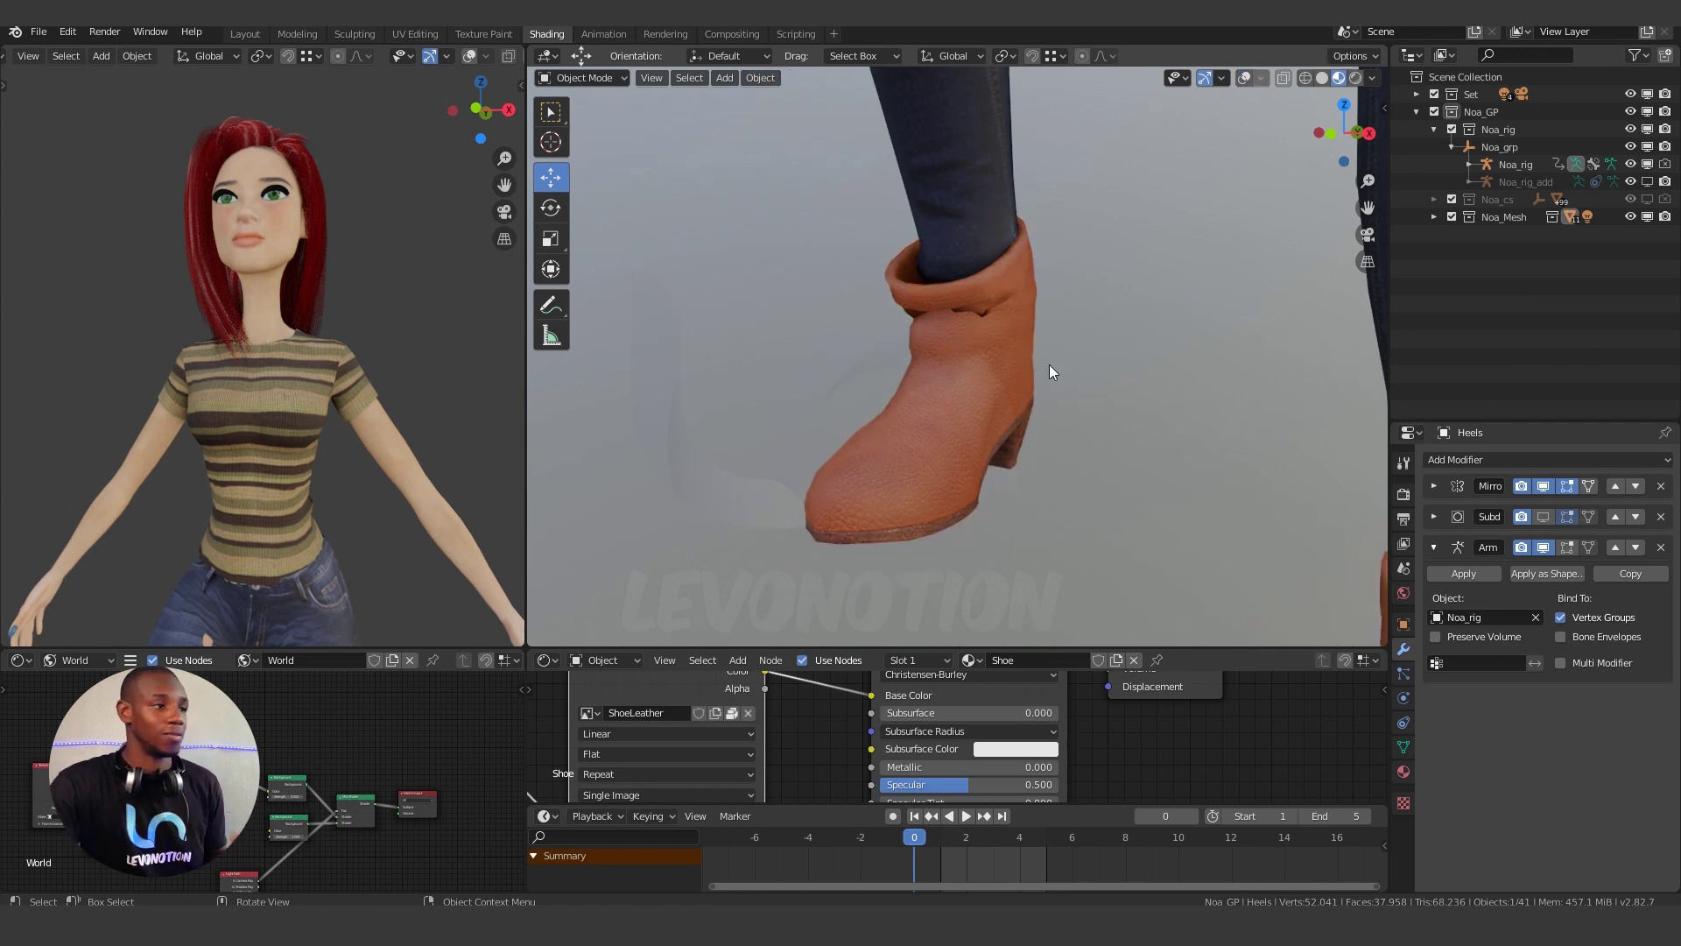
pyautogui.click(606, 77)
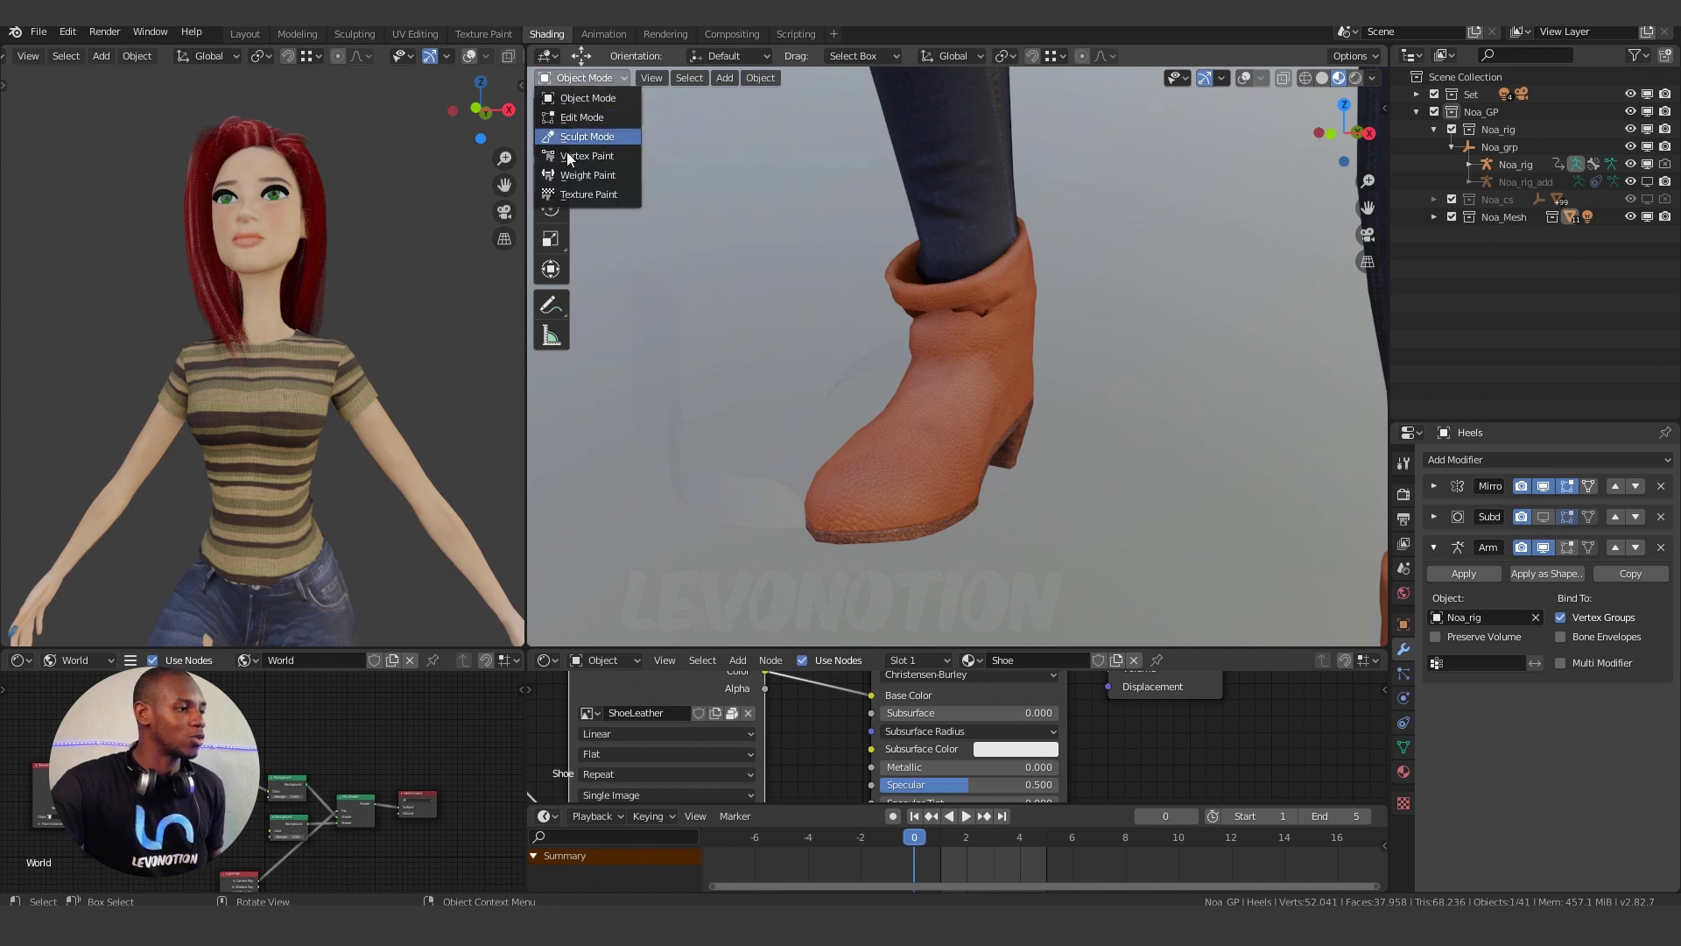
# Put the boot in Weight Paint and run Smooth on All Groups with factor 1.
pyautogui.click(581, 174)
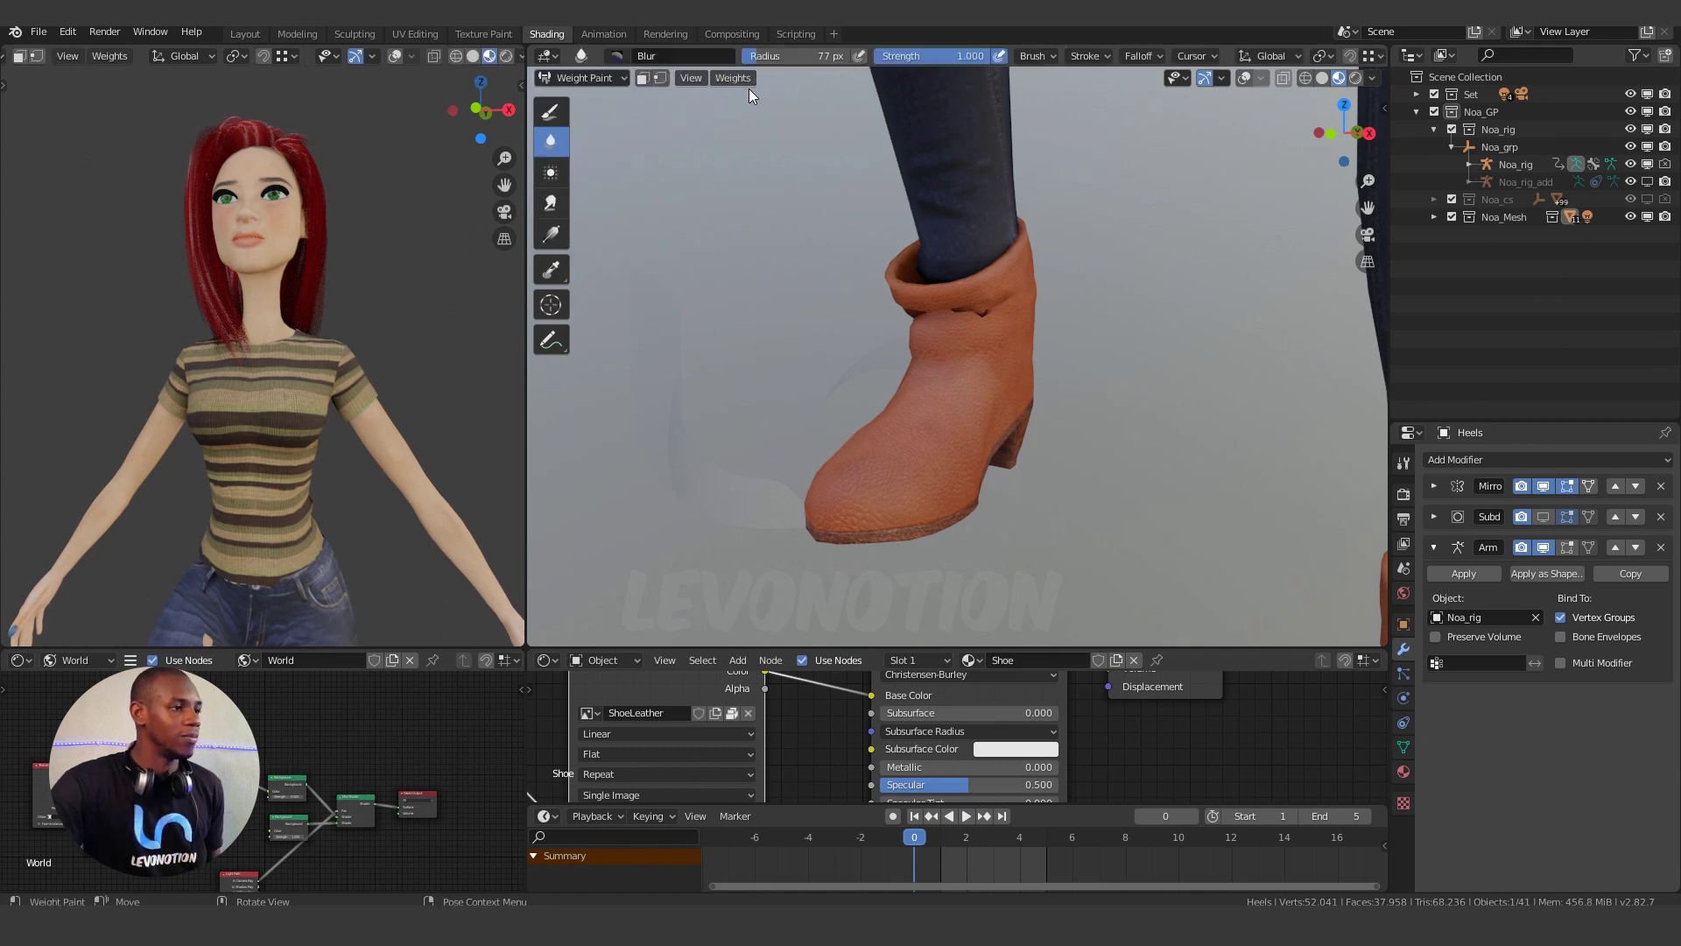
pyautogui.click(733, 77)
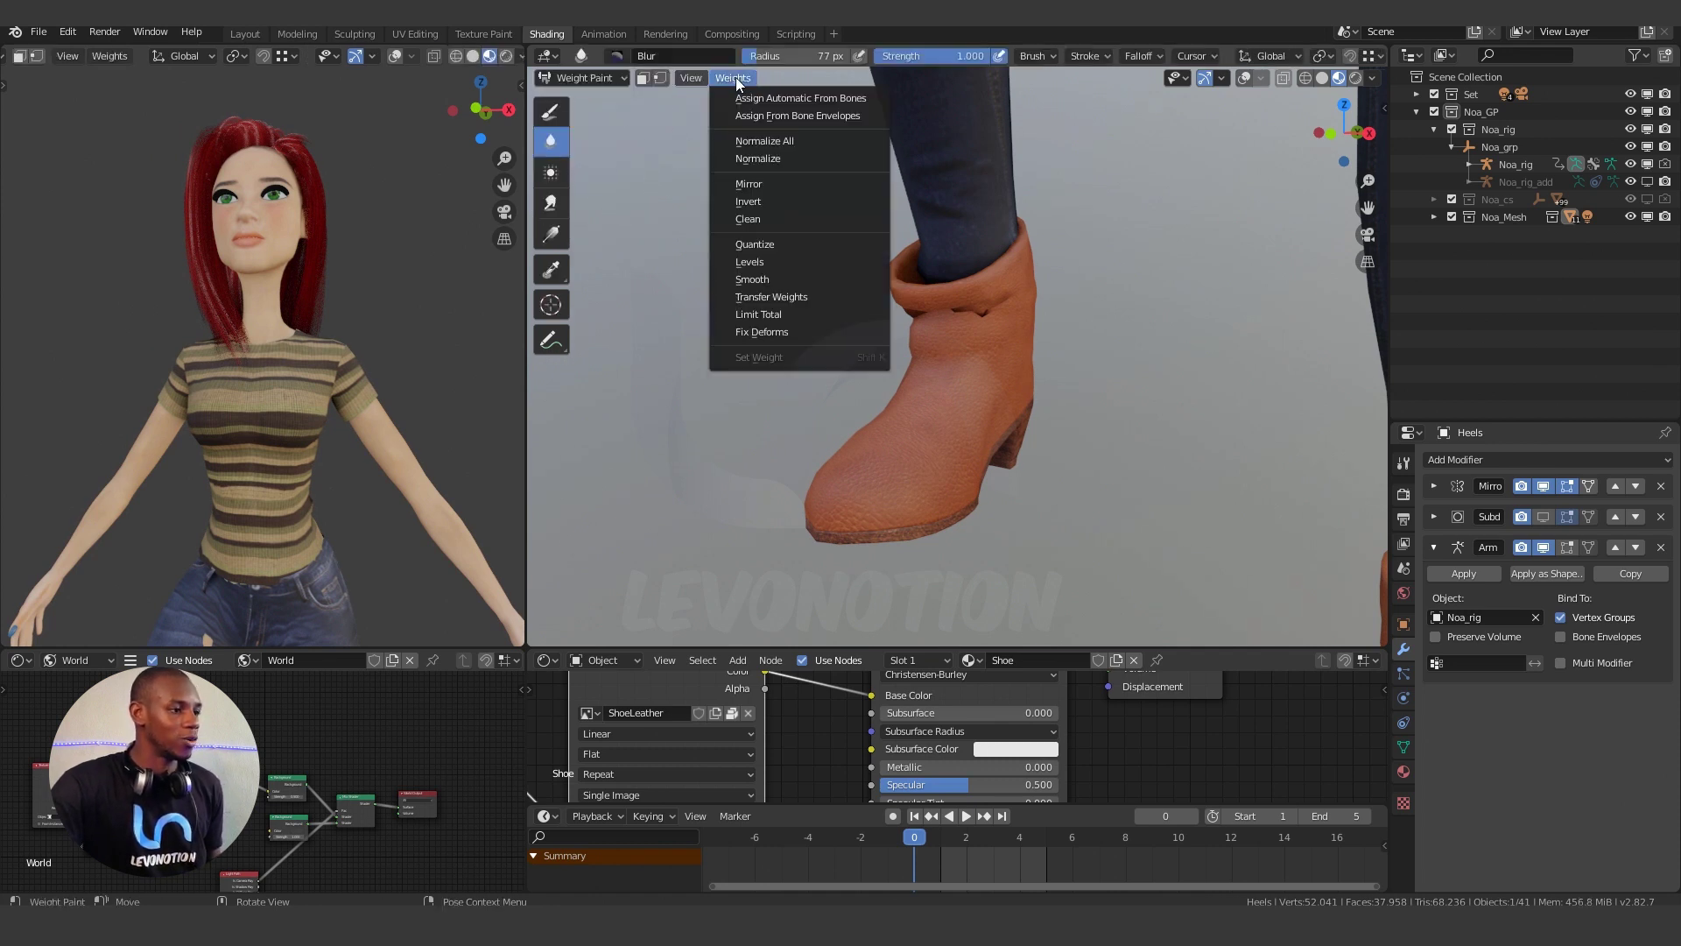
pyautogui.click(760, 280)
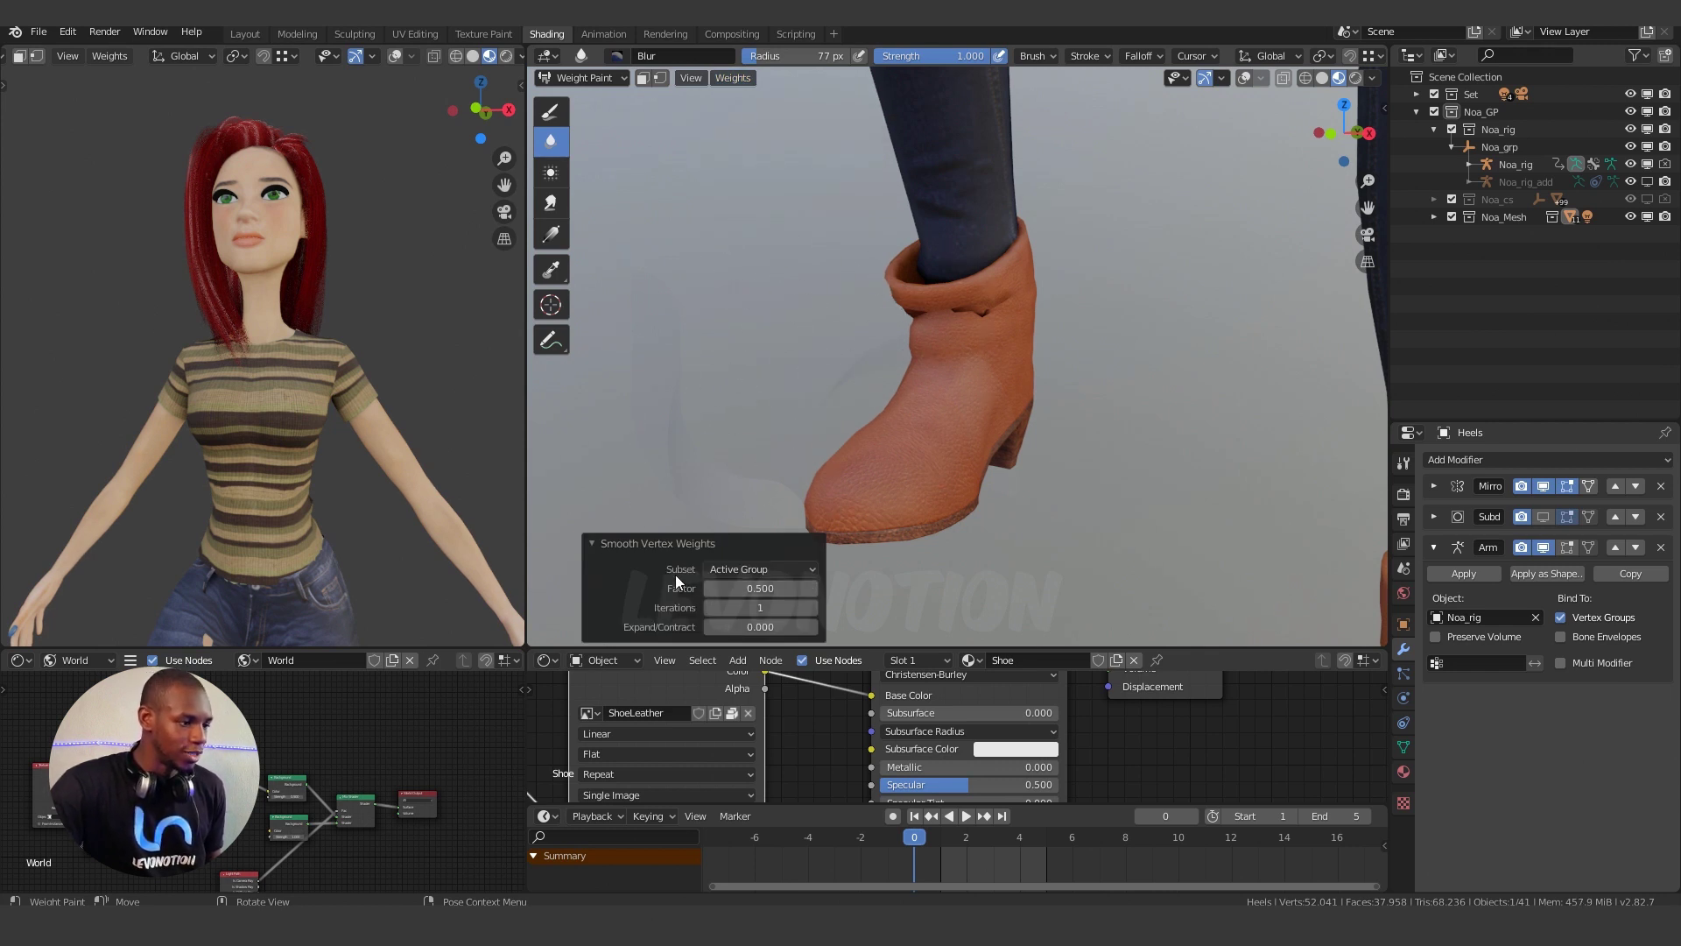
pyautogui.click(797, 569)
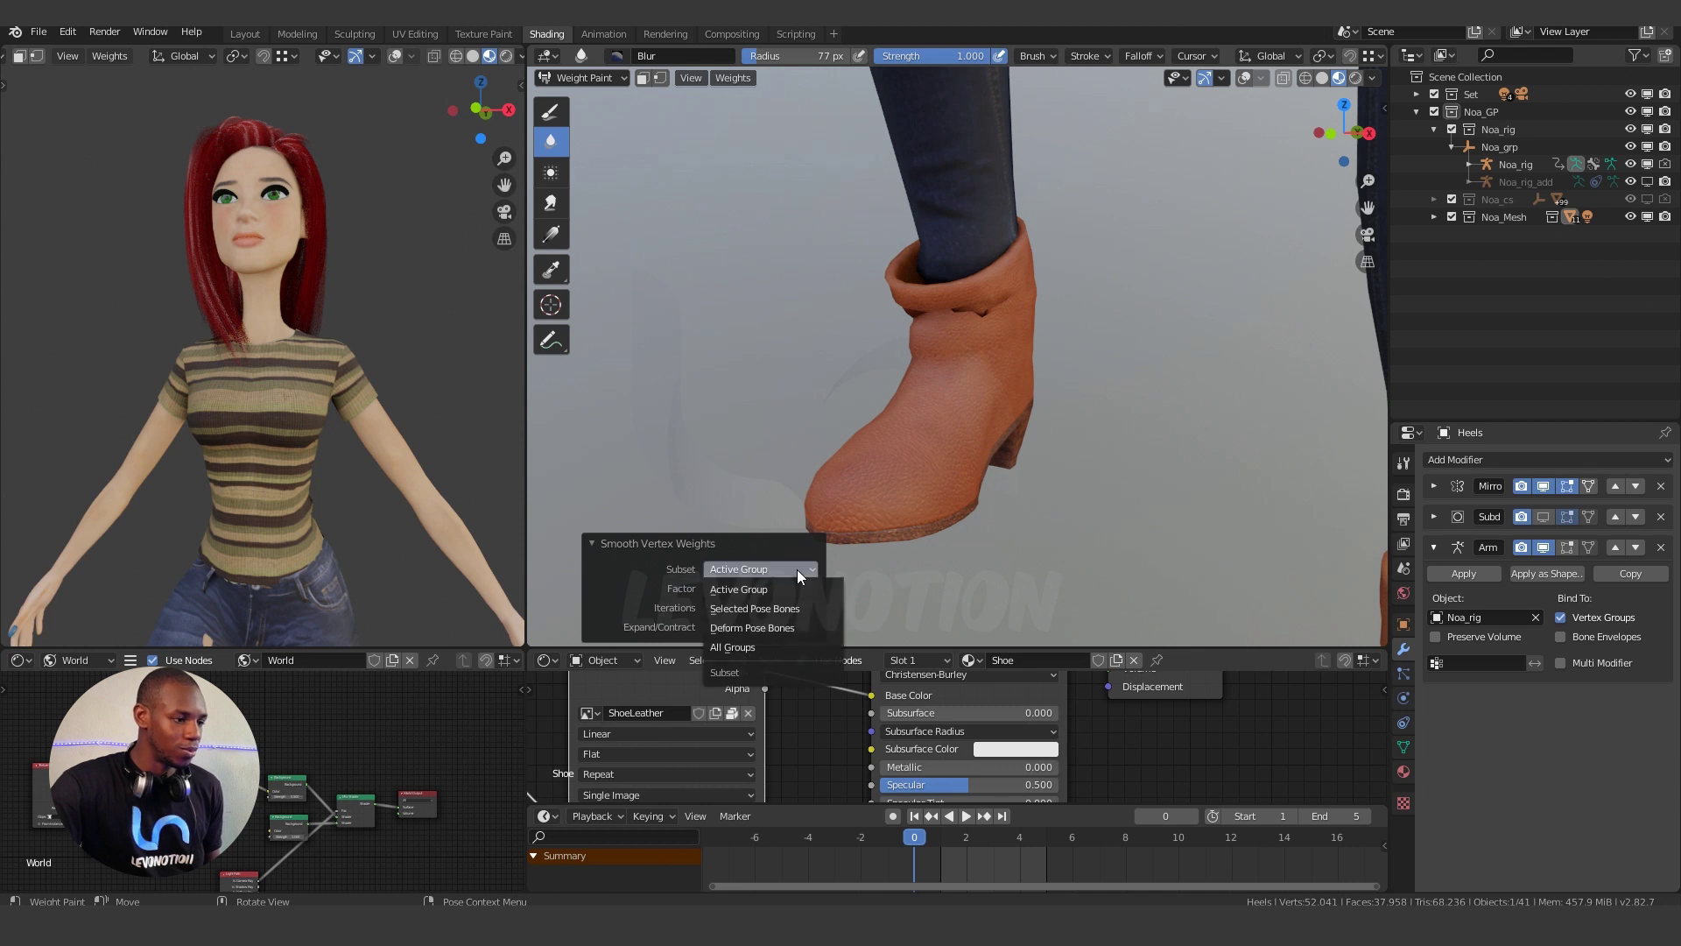
pyautogui.click(744, 648)
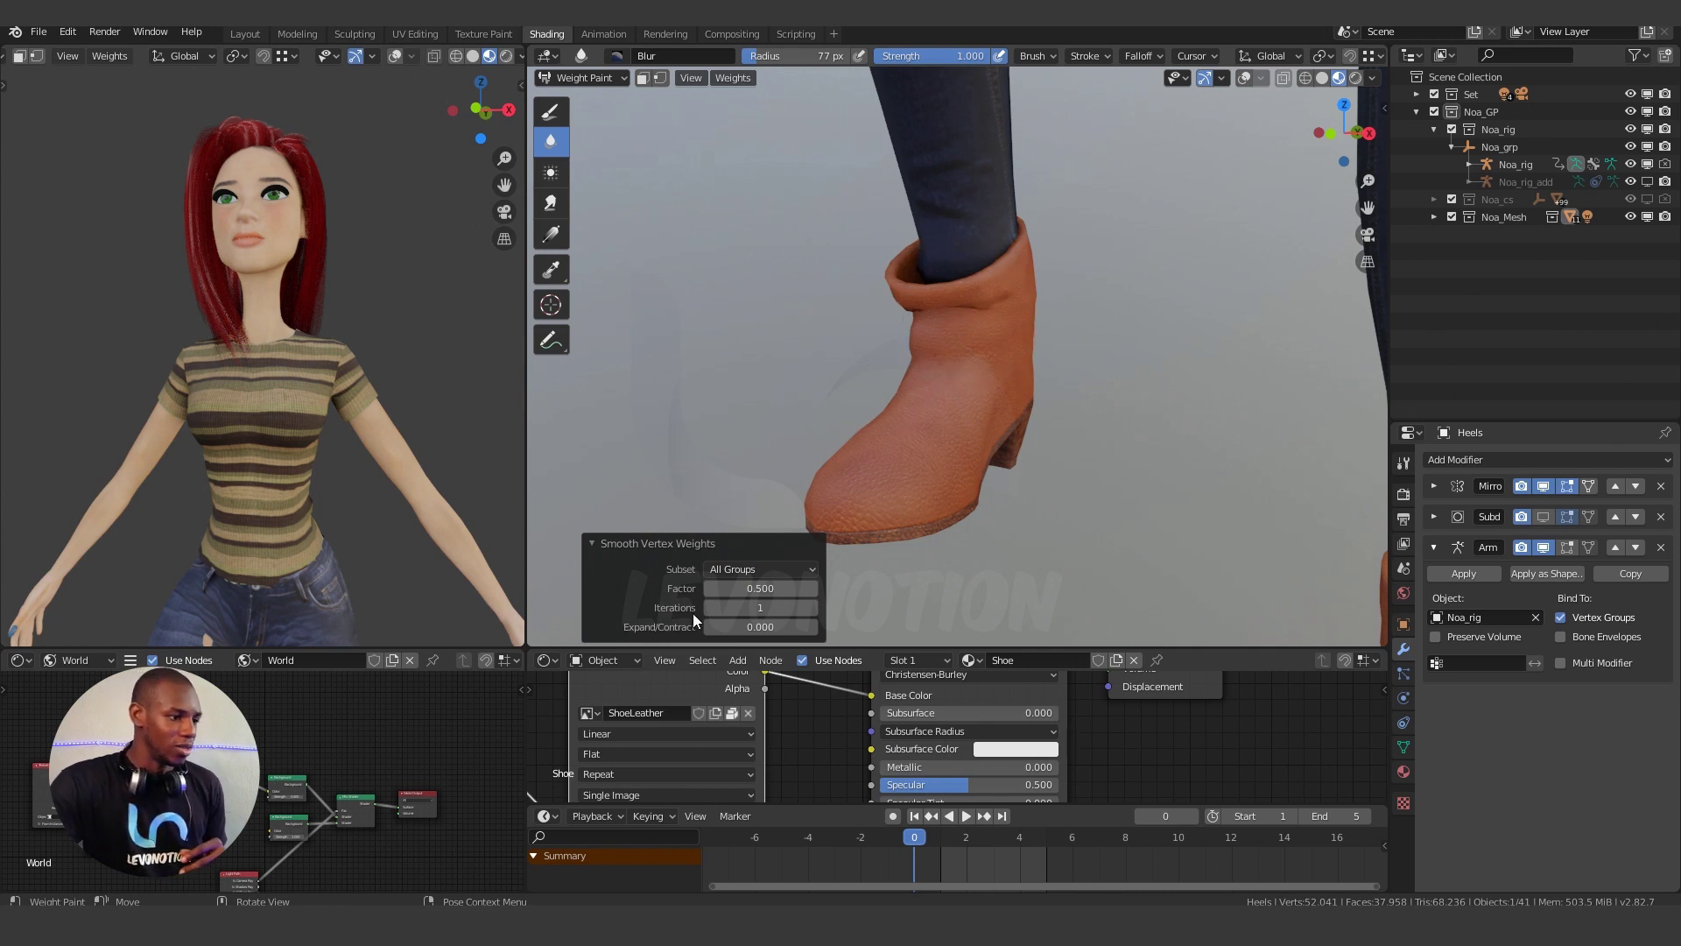
pyautogui.click(758, 593)
pyautogui.write('1')
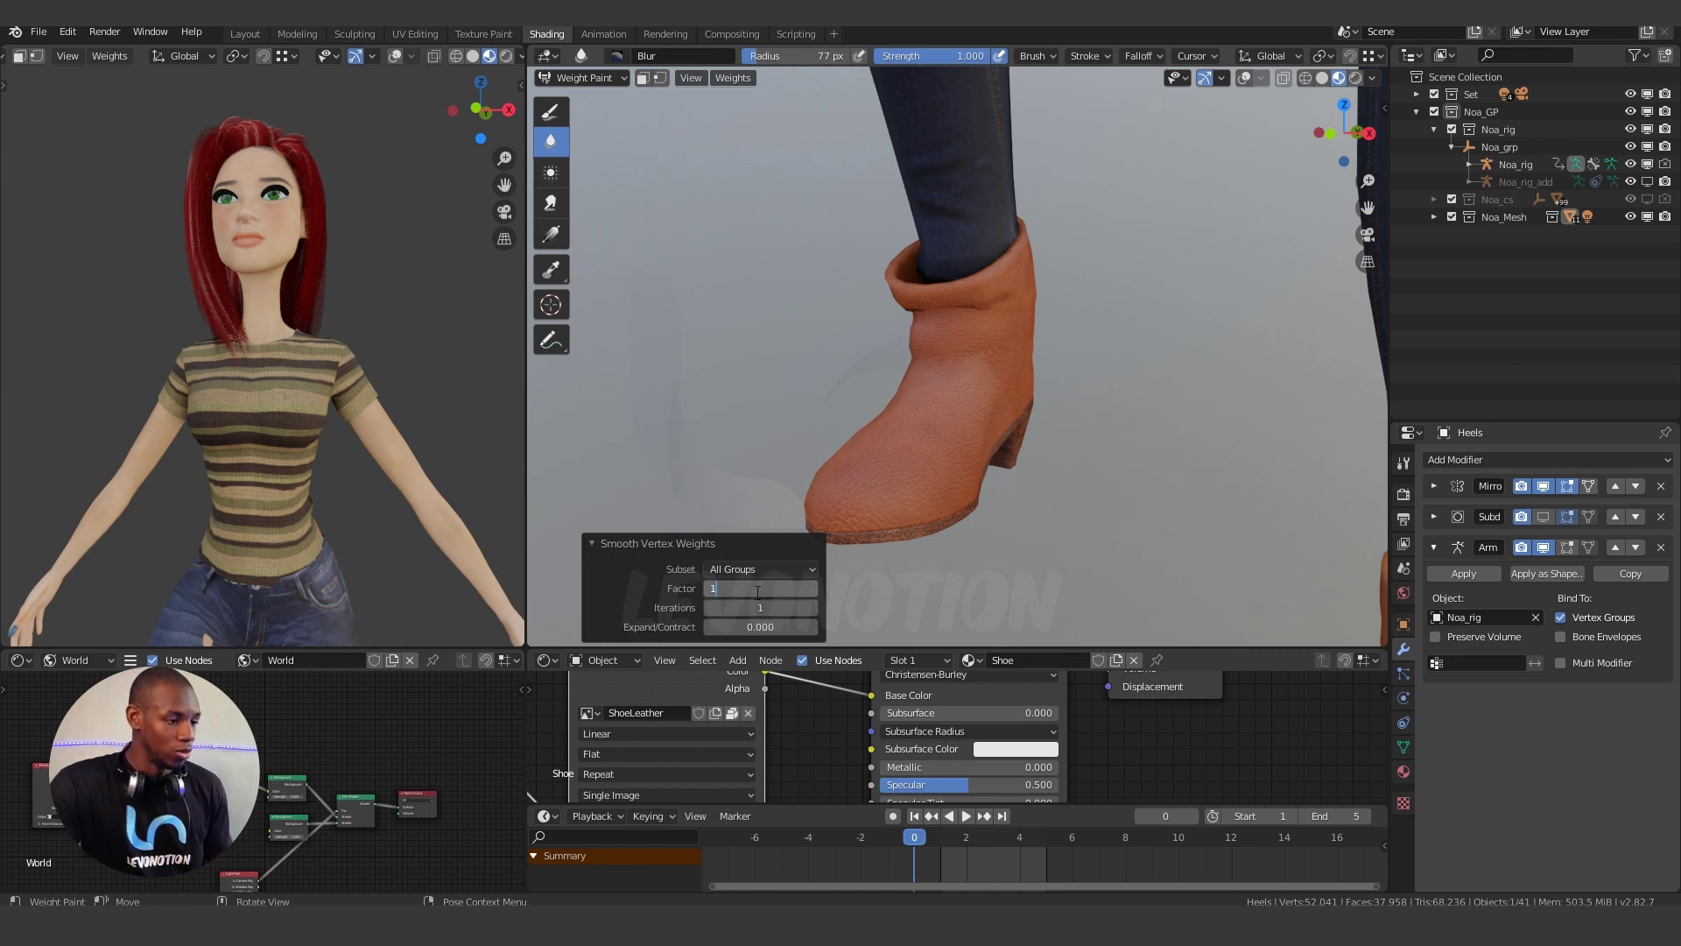
pyautogui.press('Return')
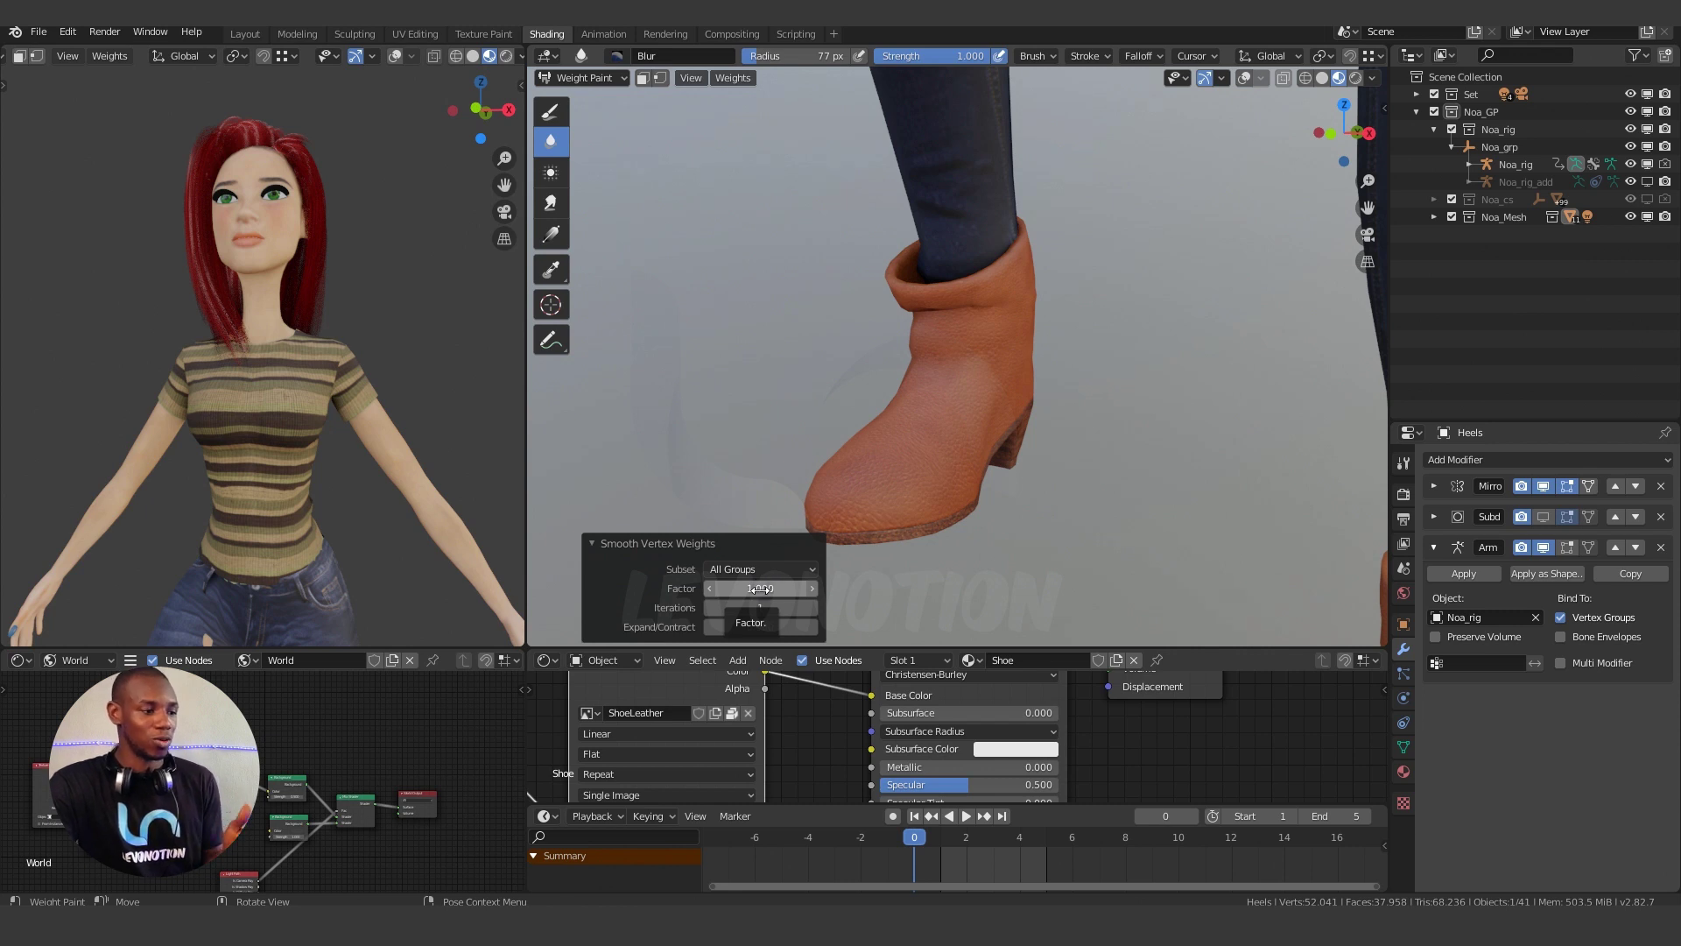
# Run Weights > Smooth again on the boot with All Groups at factor 1.000.
pyautogui.click(734, 78)
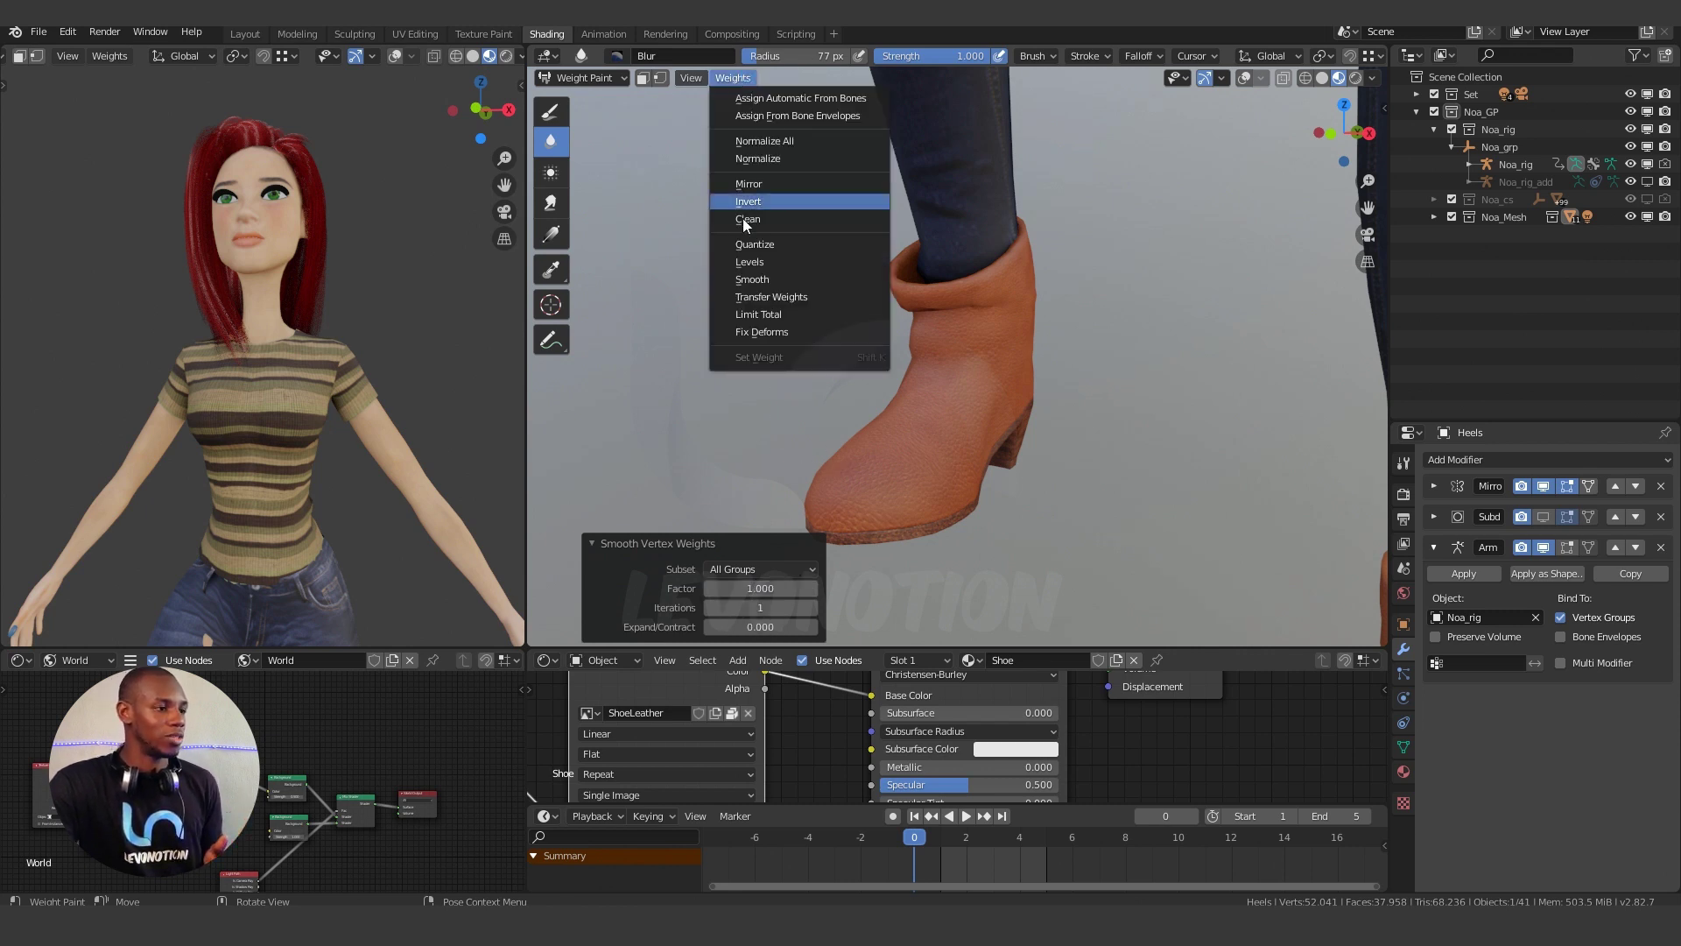
pyautogui.click(753, 279)
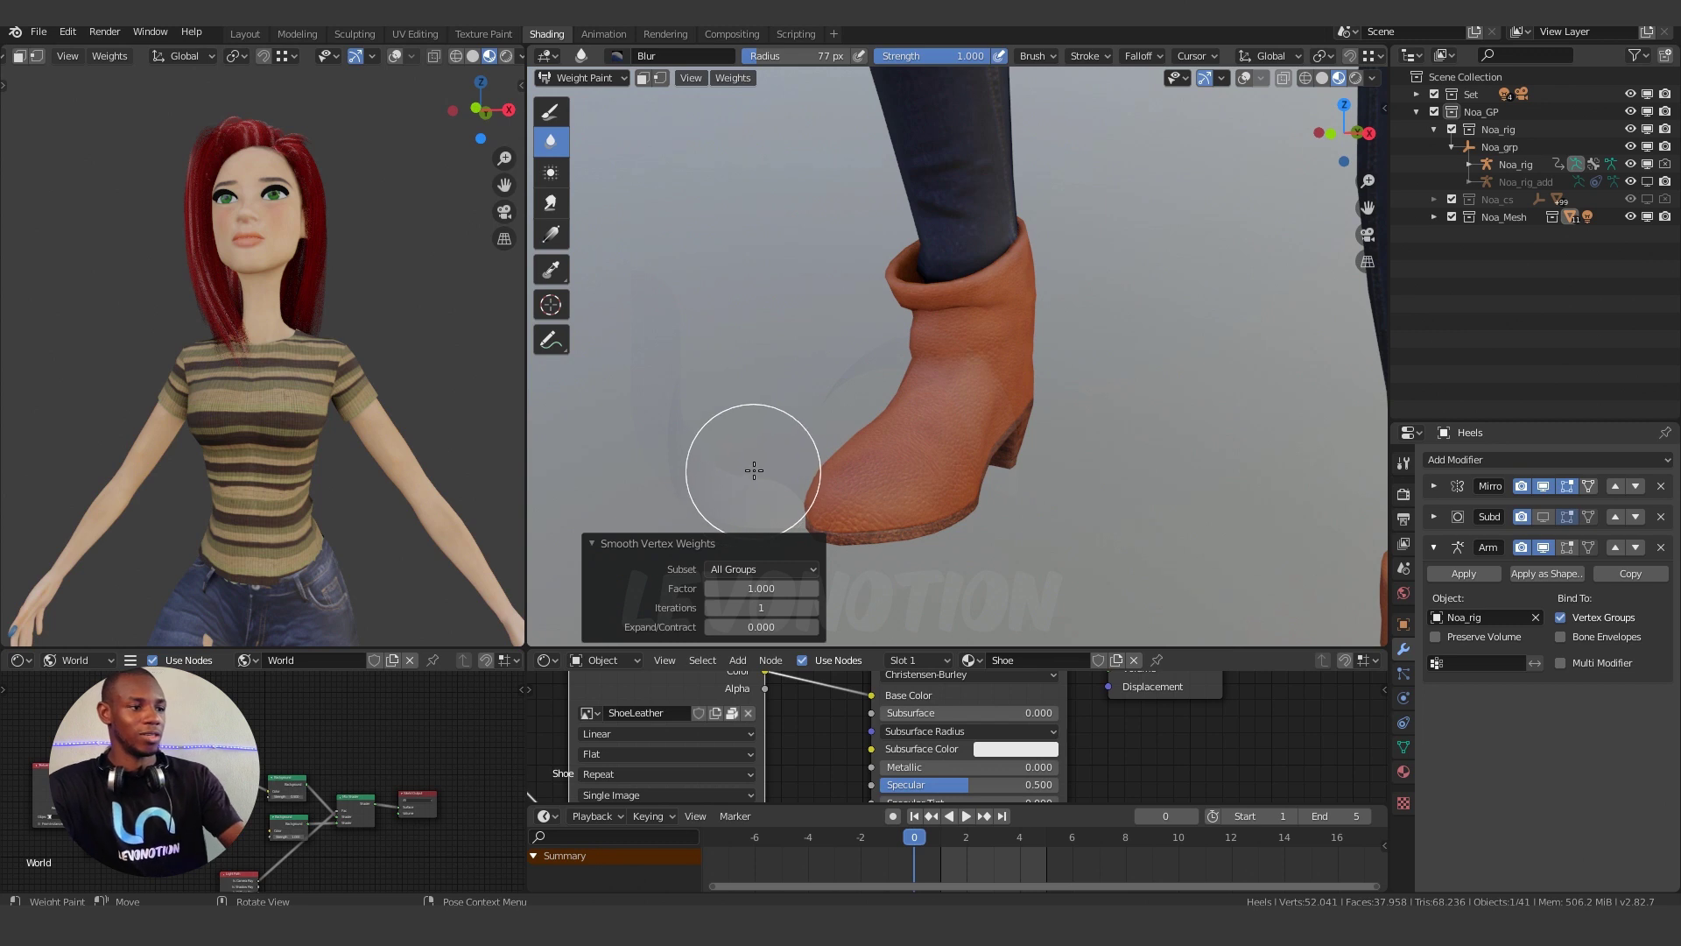